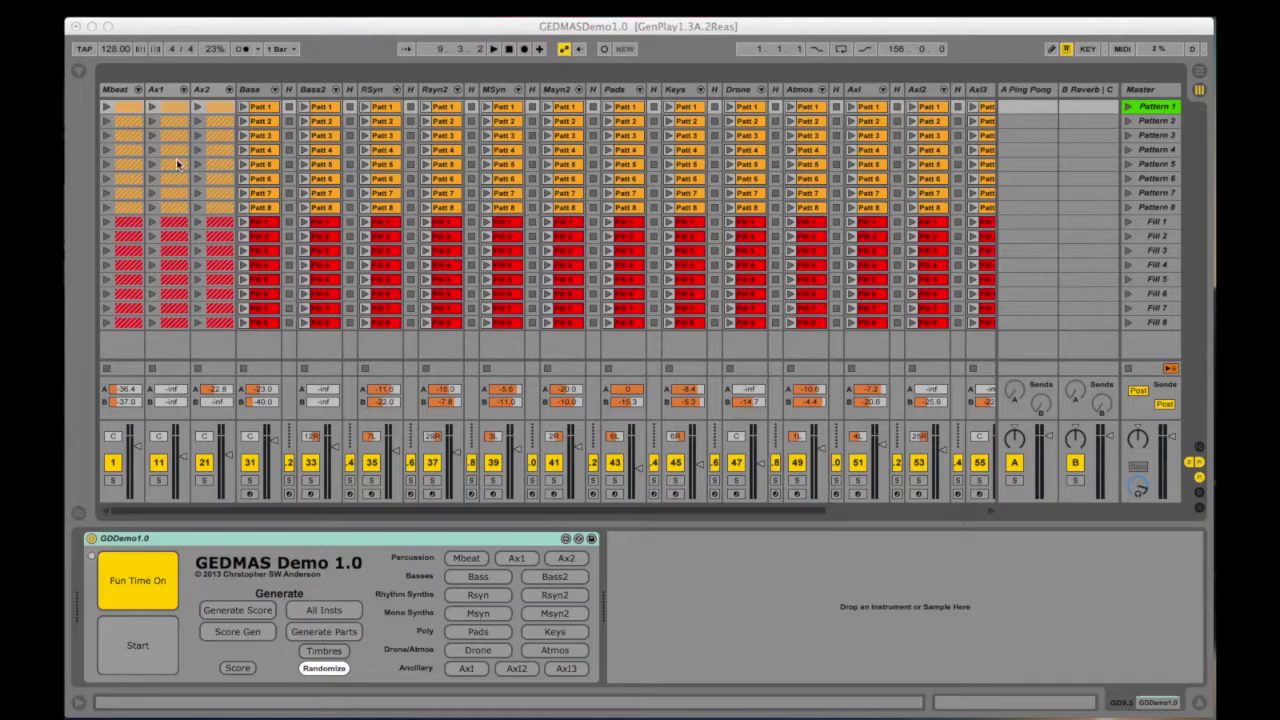
- Display the notes of the Bass track's Patt 1 clip, and return to the GD9.3 track's GEDMAS device
{"action": "double_click", "coordinate": [262, 108]}
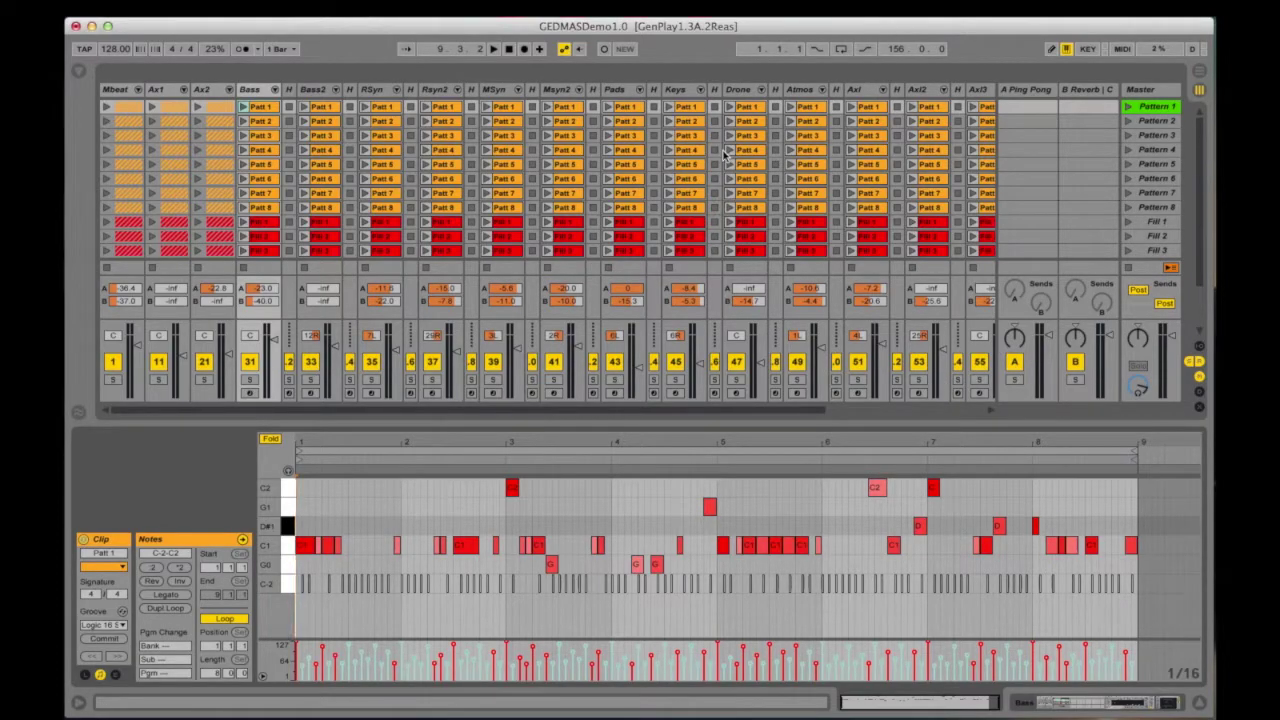
{"action": "scroll", "coordinate": [724, 153], "scroll_direction": "right", "scroll_amount": 5}
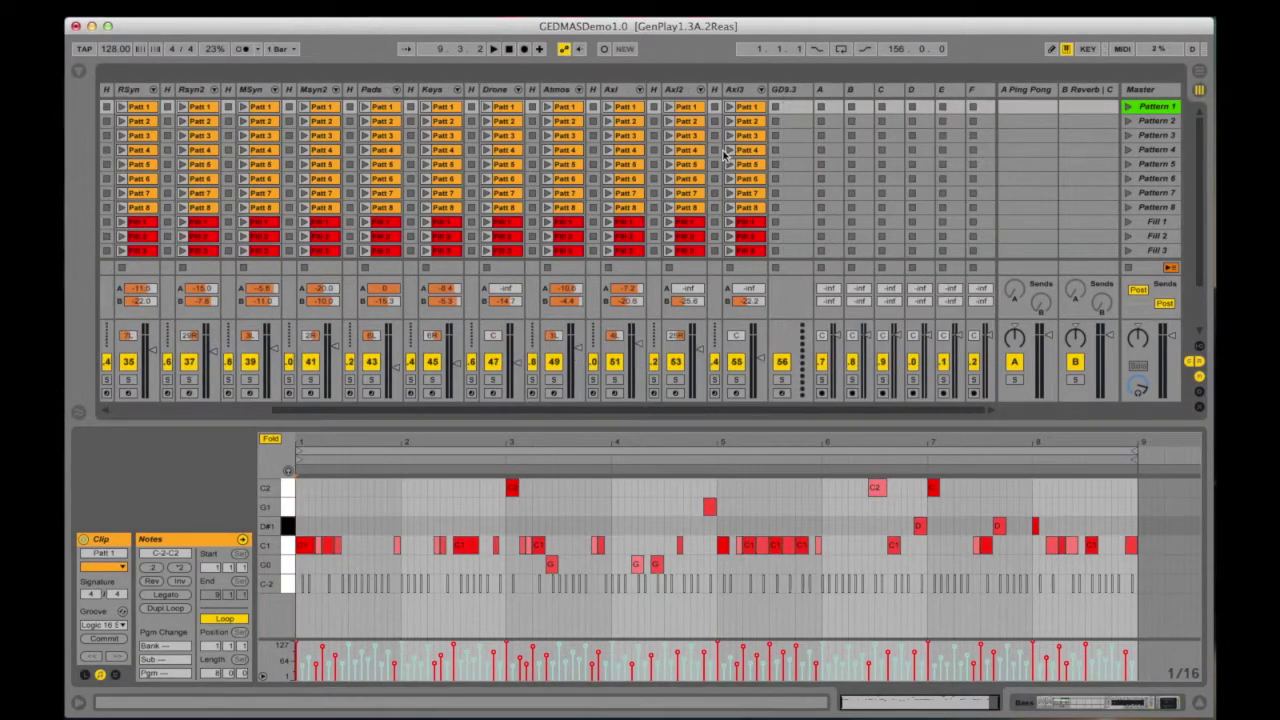
{"action": "left_click", "coordinate": [801, 91]}
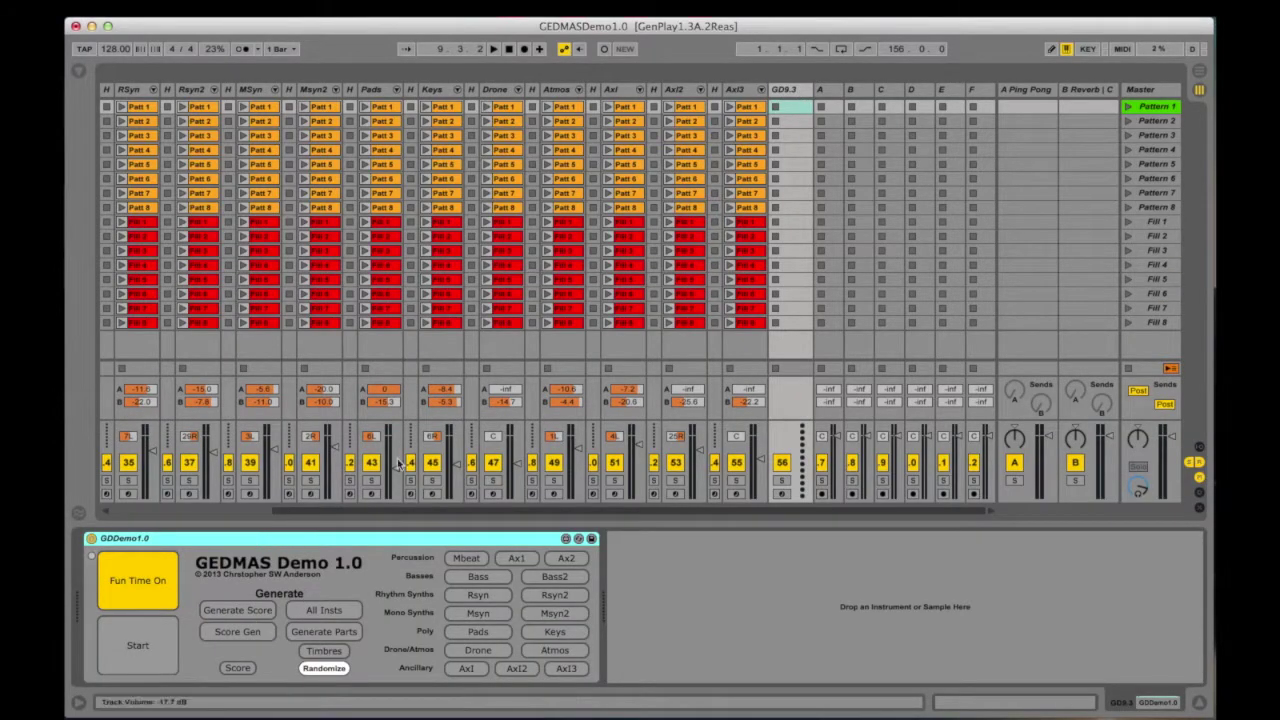
{"action": "scroll", "coordinate": [466, 328], "scroll_direction": "left", "scroll_amount": 5}
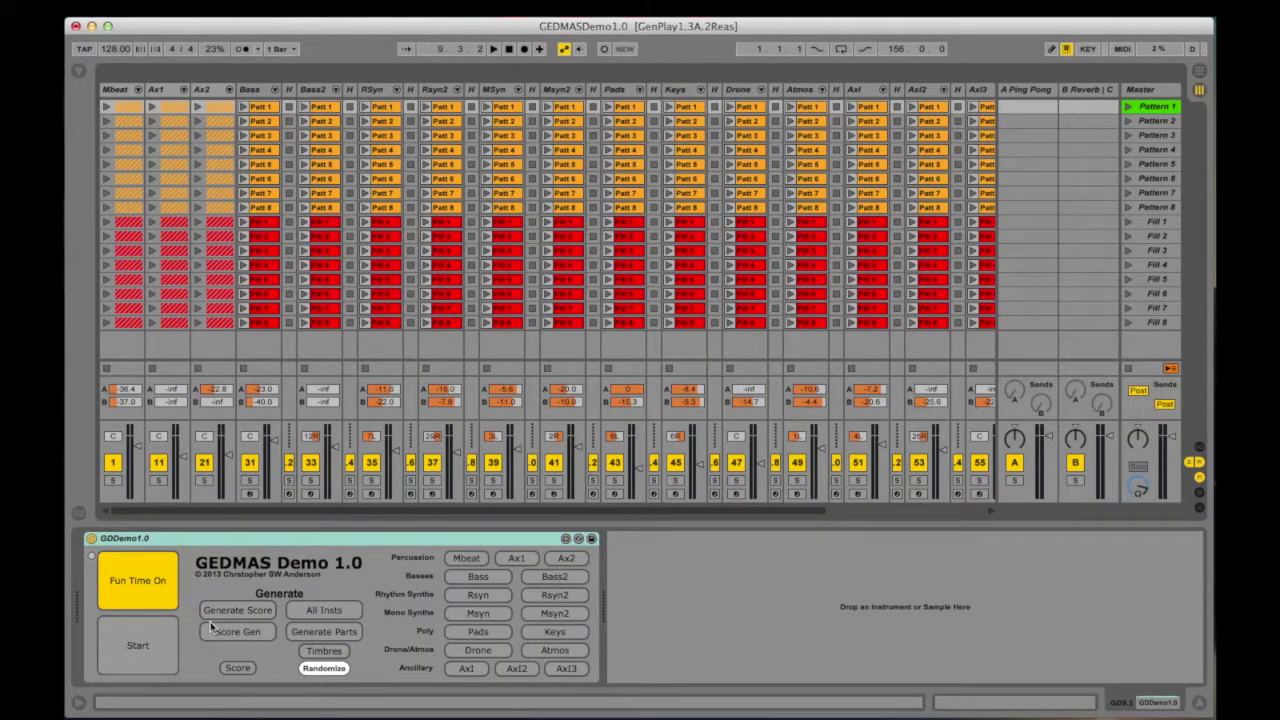
- Generate a new song form in the score generator with all source songs enabled, and close its window
{"action": "left_click", "coordinate": [245, 548]}
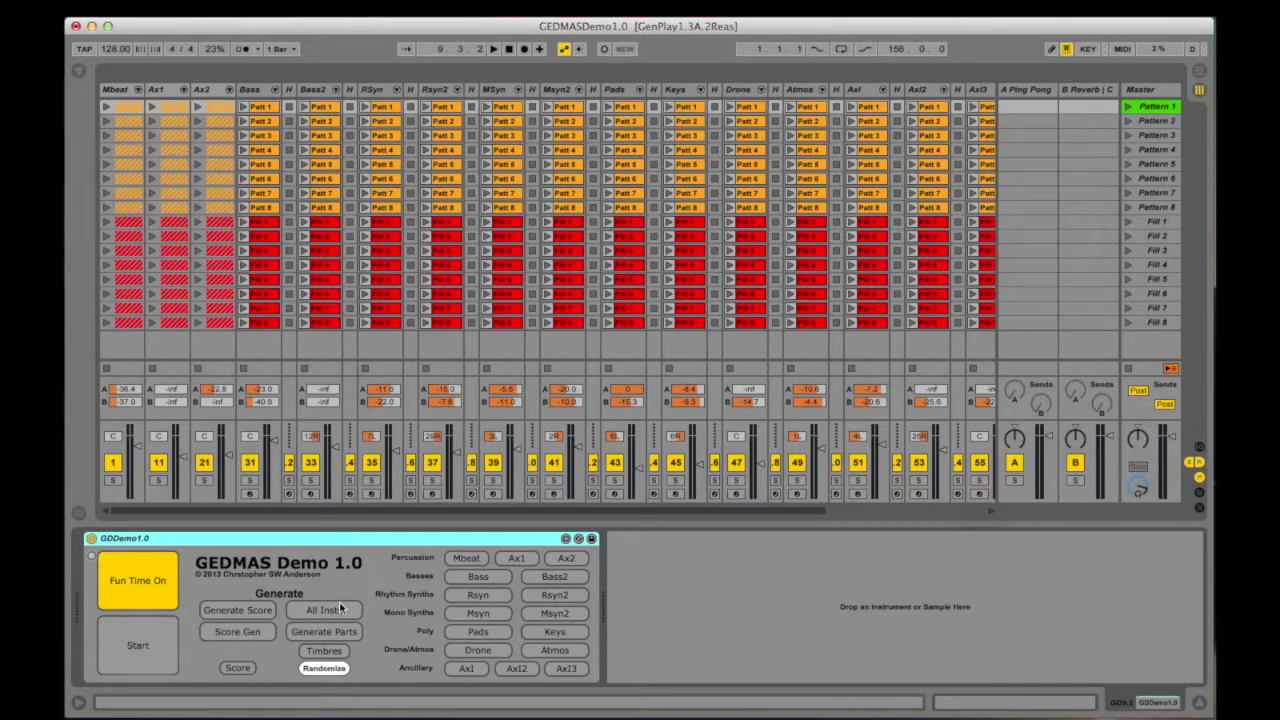
{"action": "left_click", "coordinate": [245, 639]}
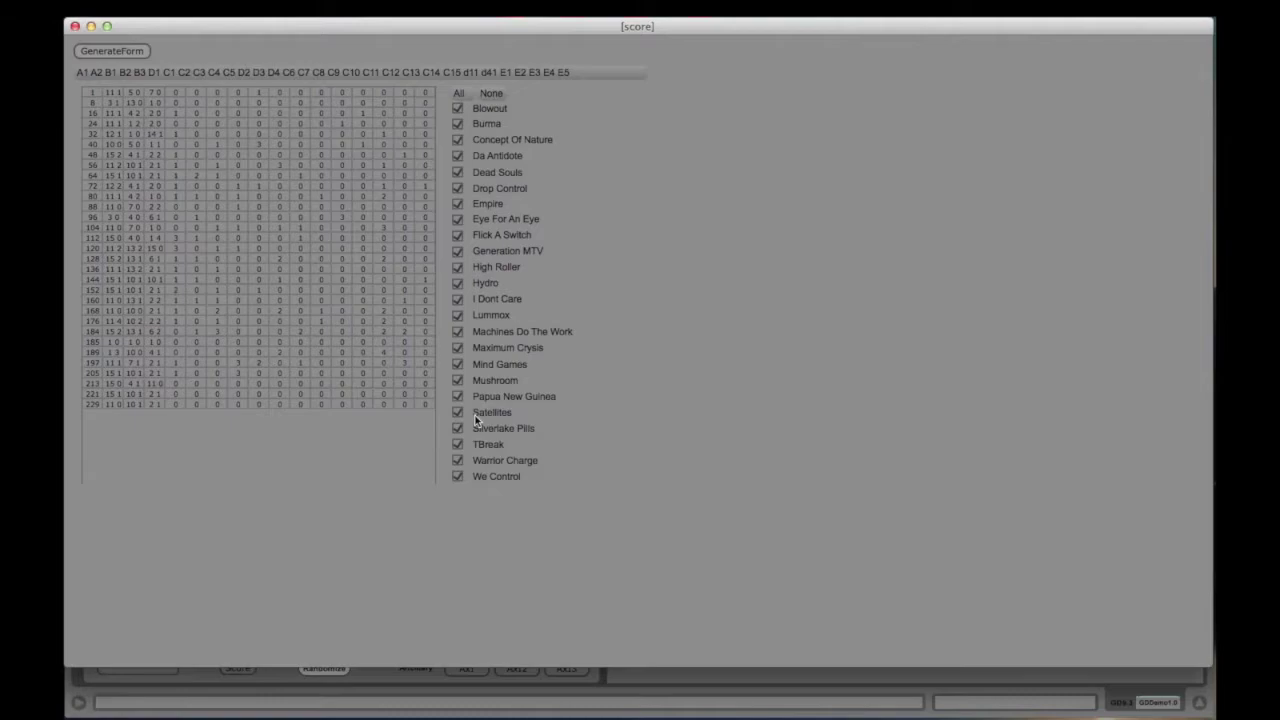
{"action": "left_click", "coordinate": [135, 53]}
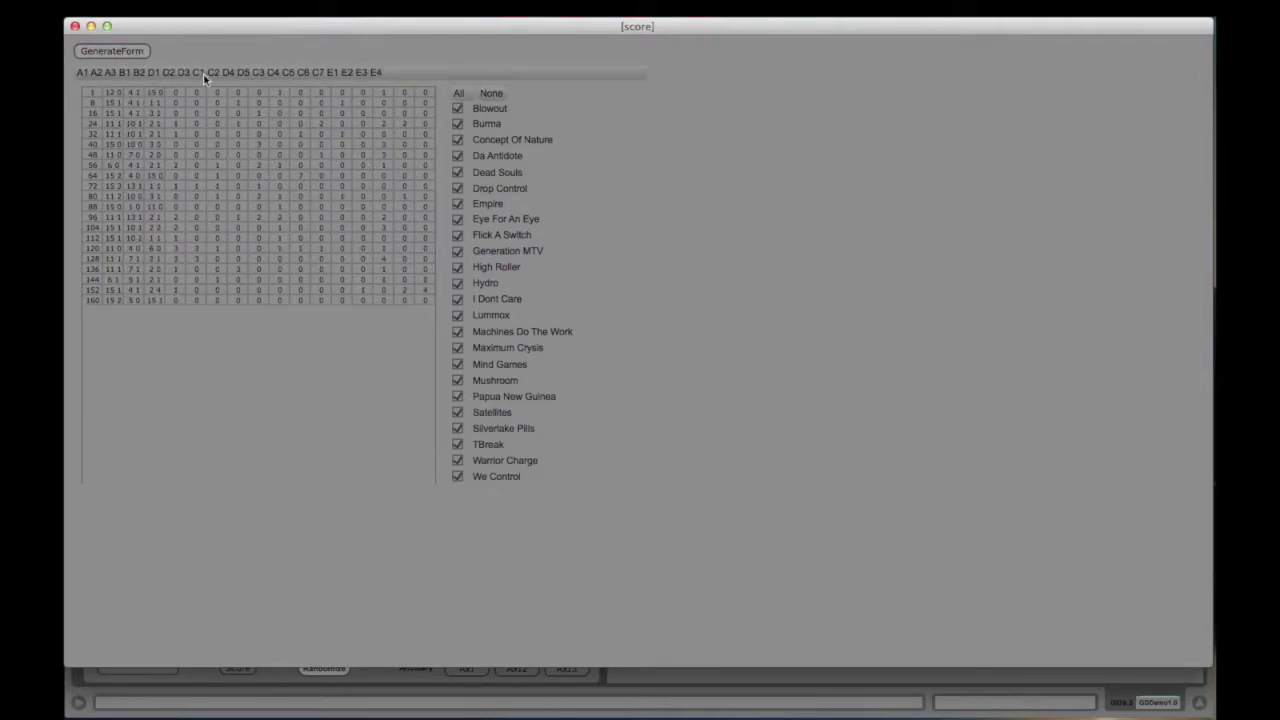
{"action": "left_click", "coordinate": [74, 27]}
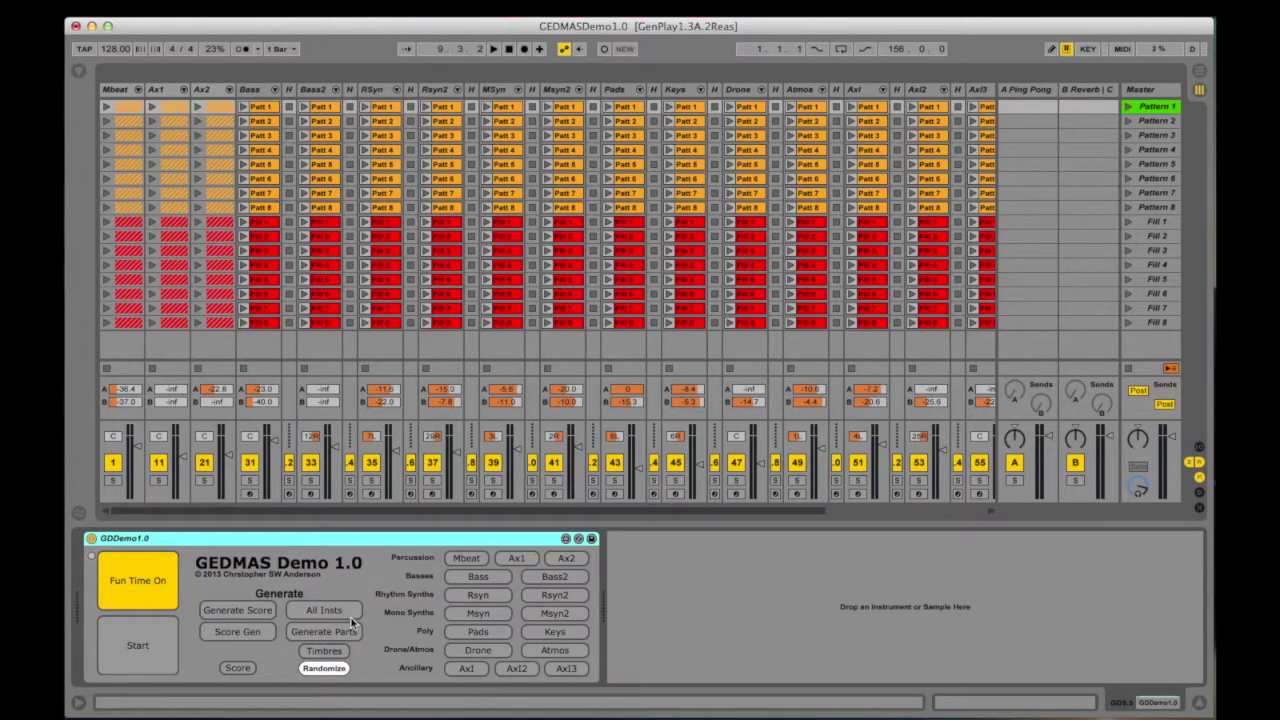
- View the Bass part generator's options and close its window
{"action": "left_click", "coordinate": [480, 576]}
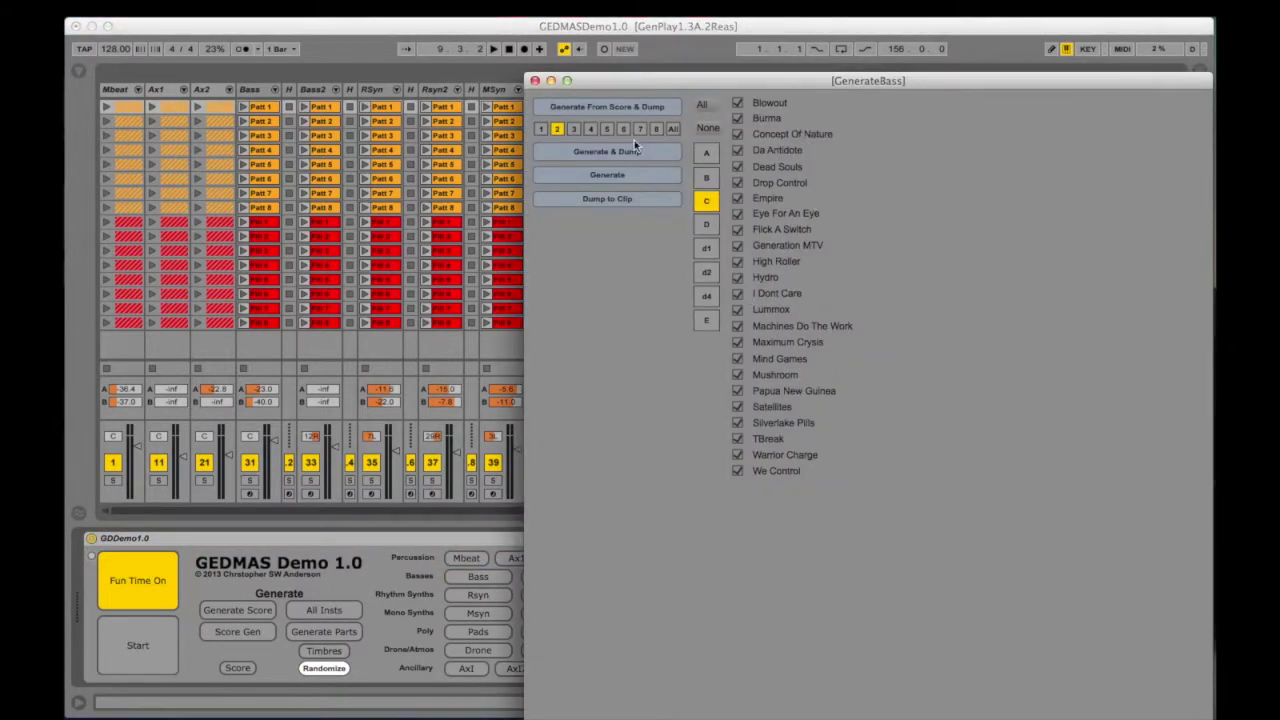
{"action": "left_click", "coordinate": [534, 81]}
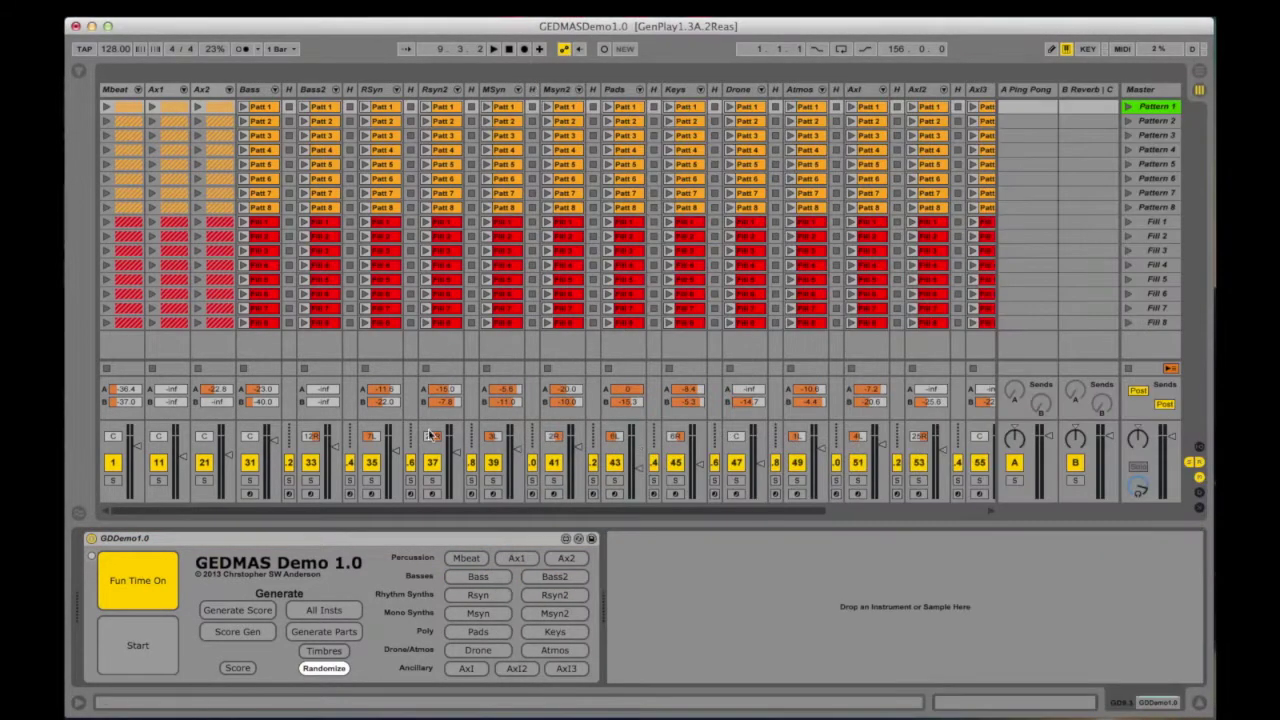
- Generate and dump new patterns for all instruments while the Bass track's Patt 1 clip notes are displayed
{"action": "left_click", "coordinate": [358, 609]}
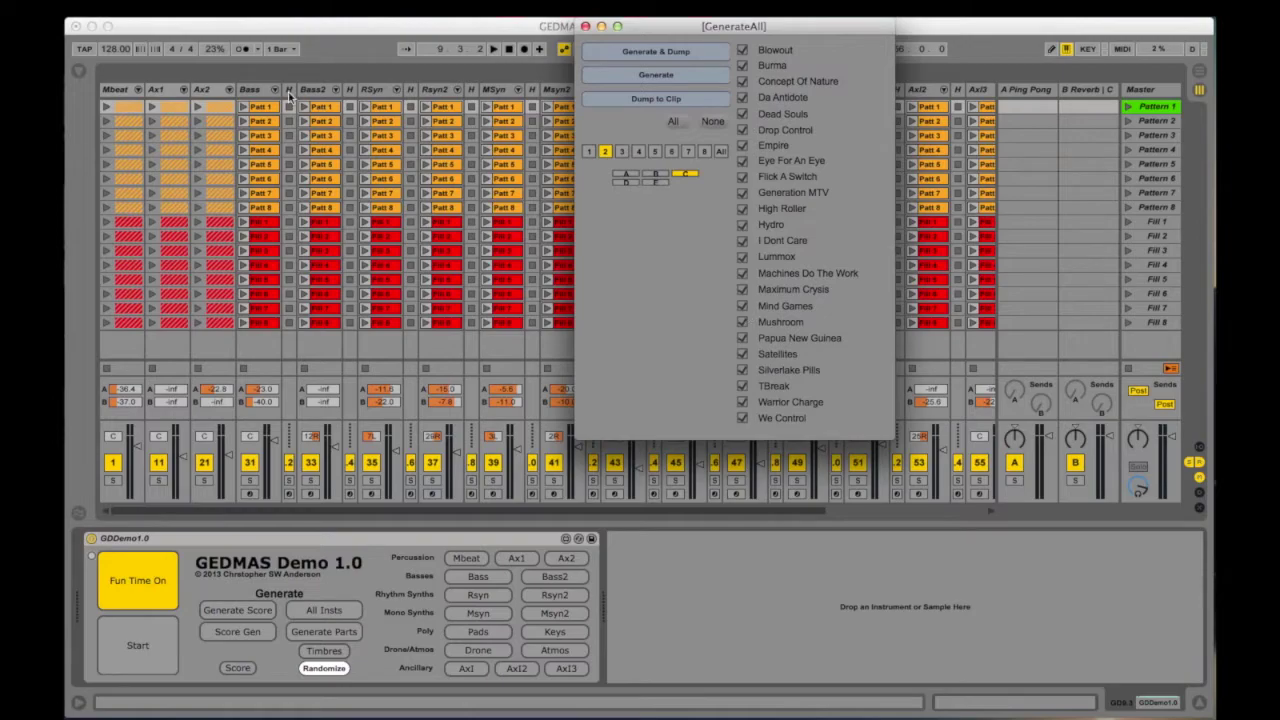
{"action": "left_click", "coordinate": [311, 31]}
{"action": "left_click_drag", "start_coordinate": [311, 31], "coordinate": [310, 43]}
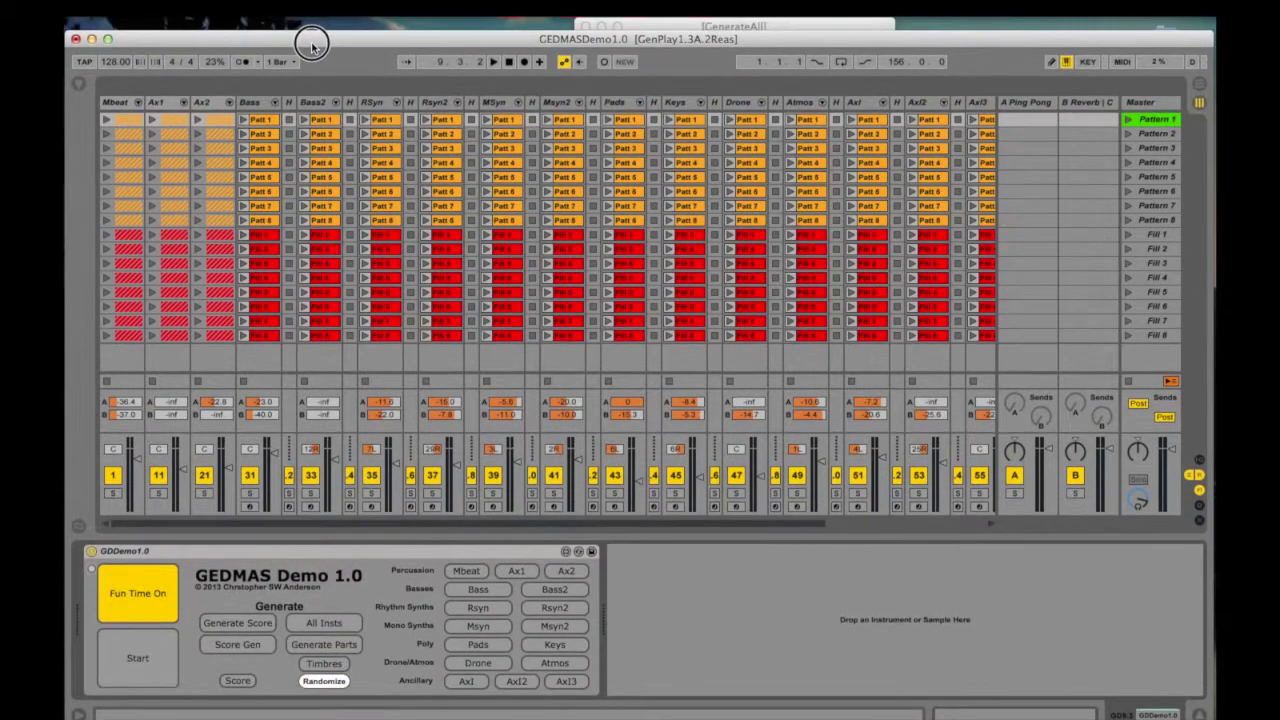
{"action": "left_click", "coordinate": [261, 119]}
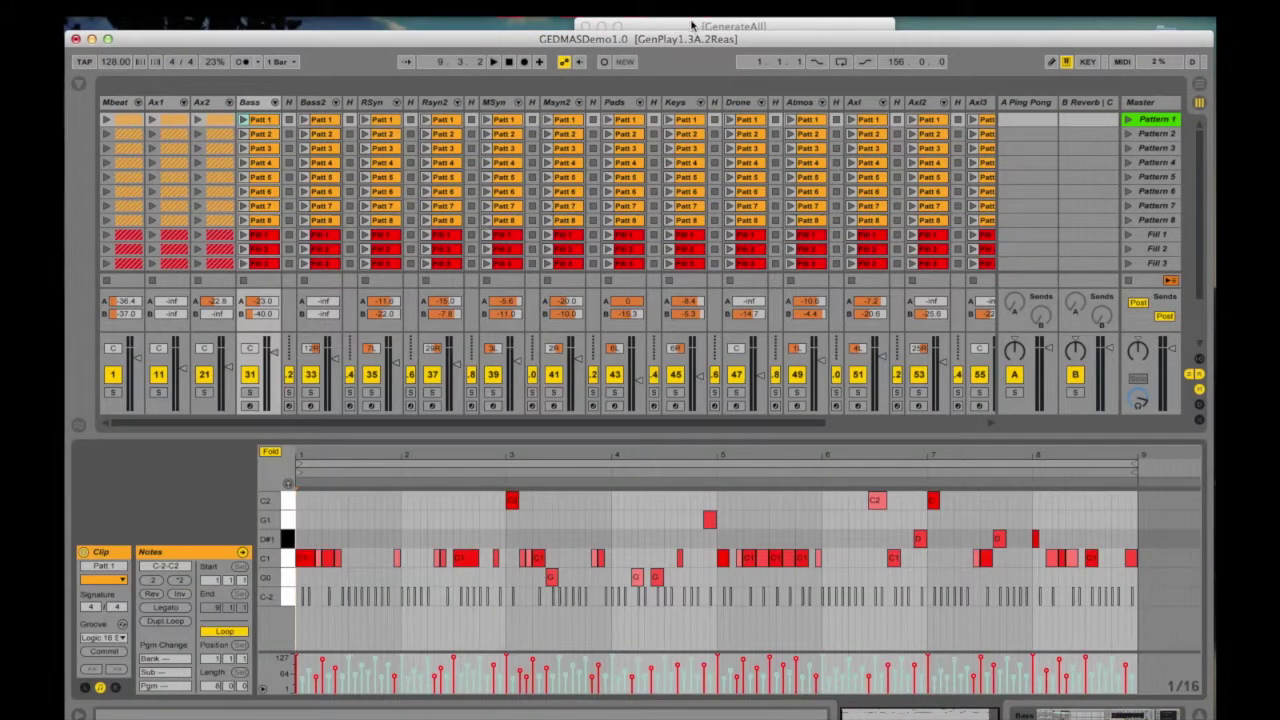
{"action": "left_click", "coordinate": [675, 27]}
{"action": "left_click", "coordinate": [693, 56]}
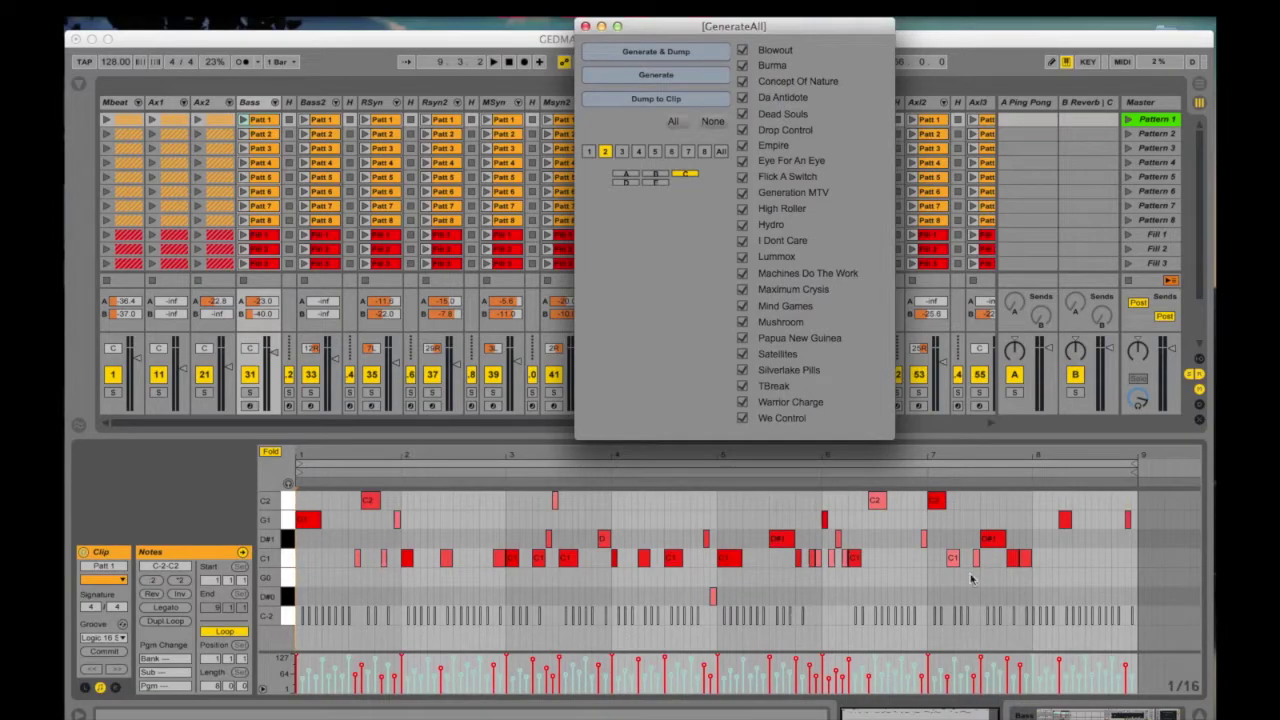
- Bring the Live set window in front of the all-instruments generator and move it back up to its original place
{"action": "left_click", "coordinate": [594, 18]}
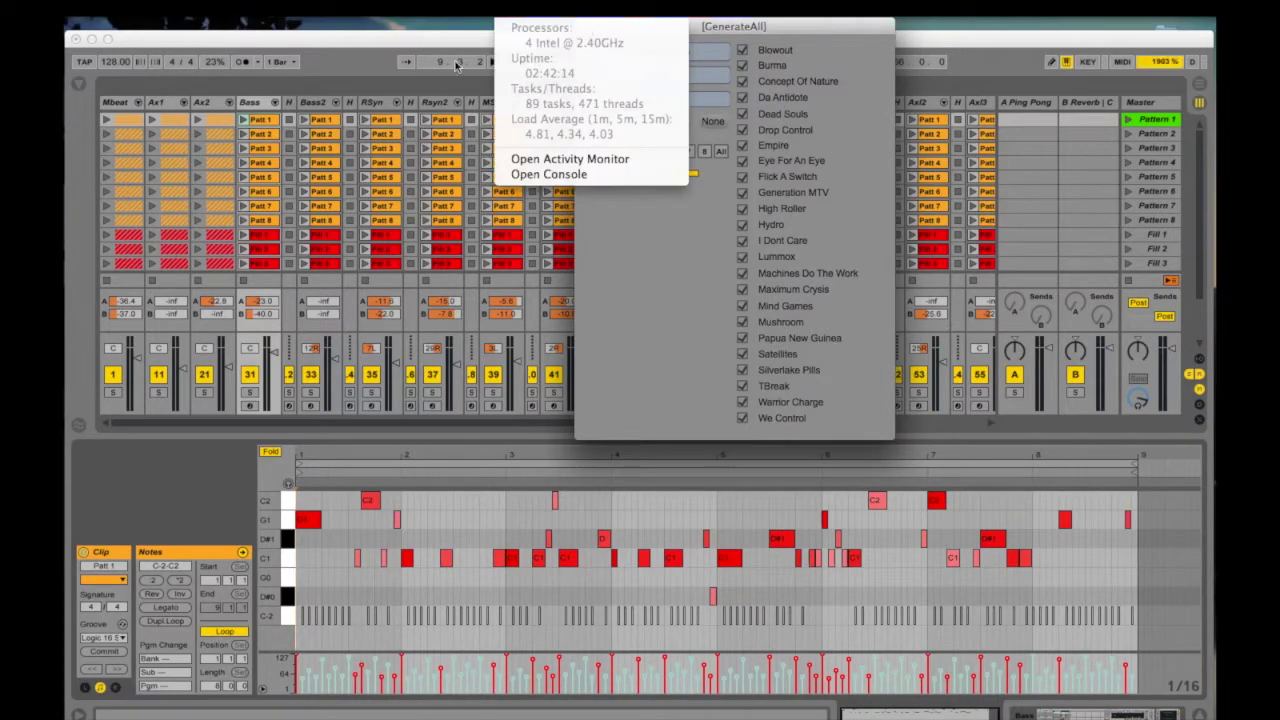
{"action": "left_click", "coordinate": [449, 40]}
{"action": "double_click", "coordinate": [560, 40]}
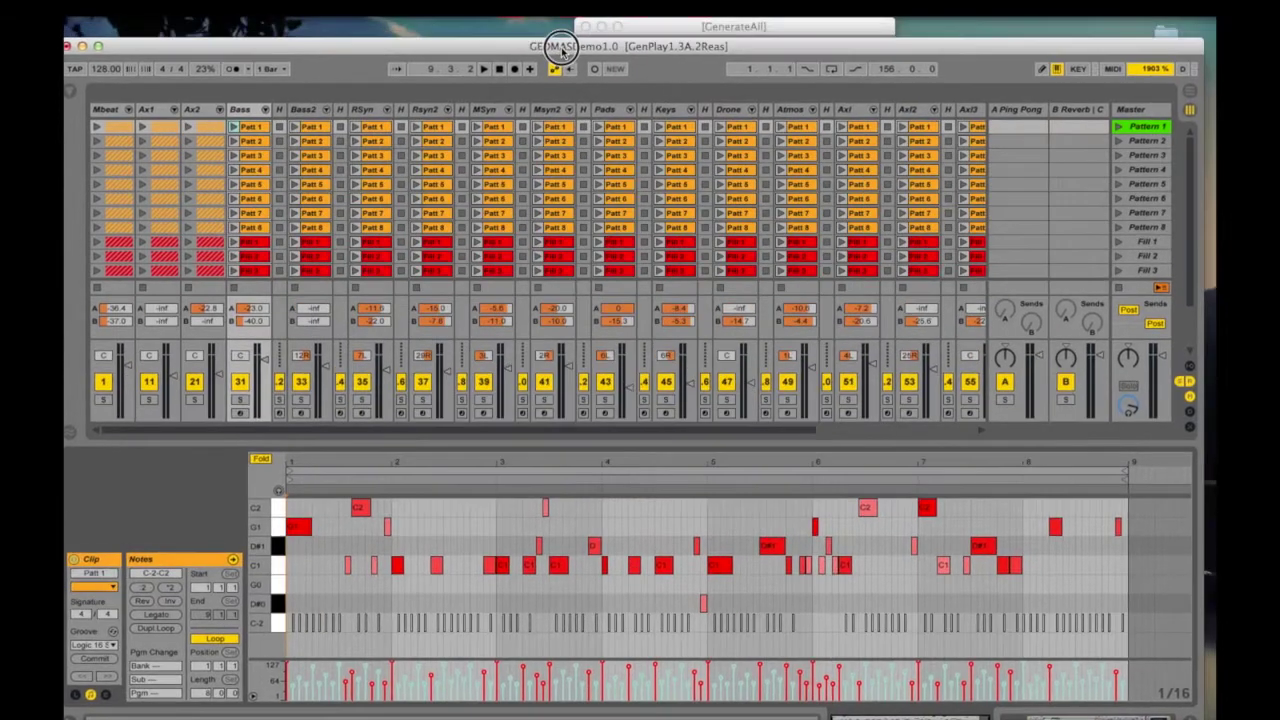
{"action": "left_click", "coordinate": [633, 22]}
{"action": "left_click", "coordinate": [565, 47]}
{"action": "left_click_drag", "start_coordinate": [580, 42], "coordinate": [596, 20]}
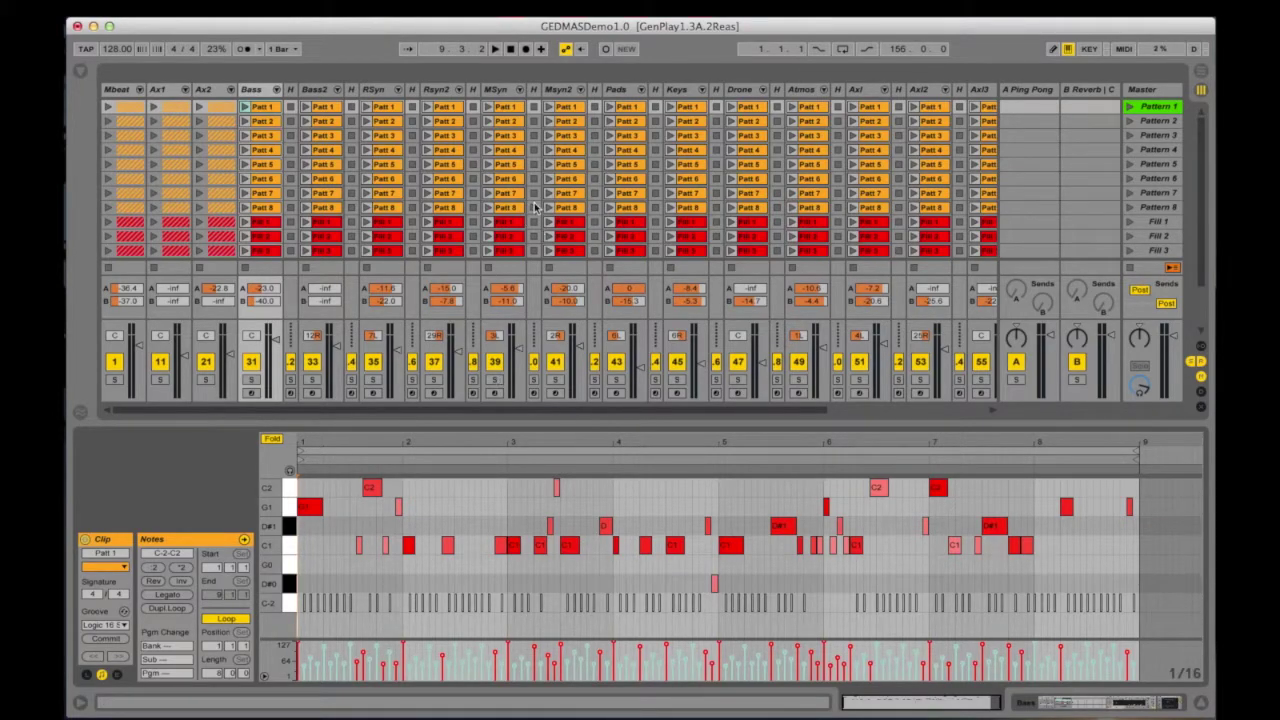
- Select the GD9.3 track to show its GEDMAS device, and return the session view to the first tracks
{"action": "scroll", "coordinate": [894, 400], "scroll_direction": "right", "scroll_amount": 5}
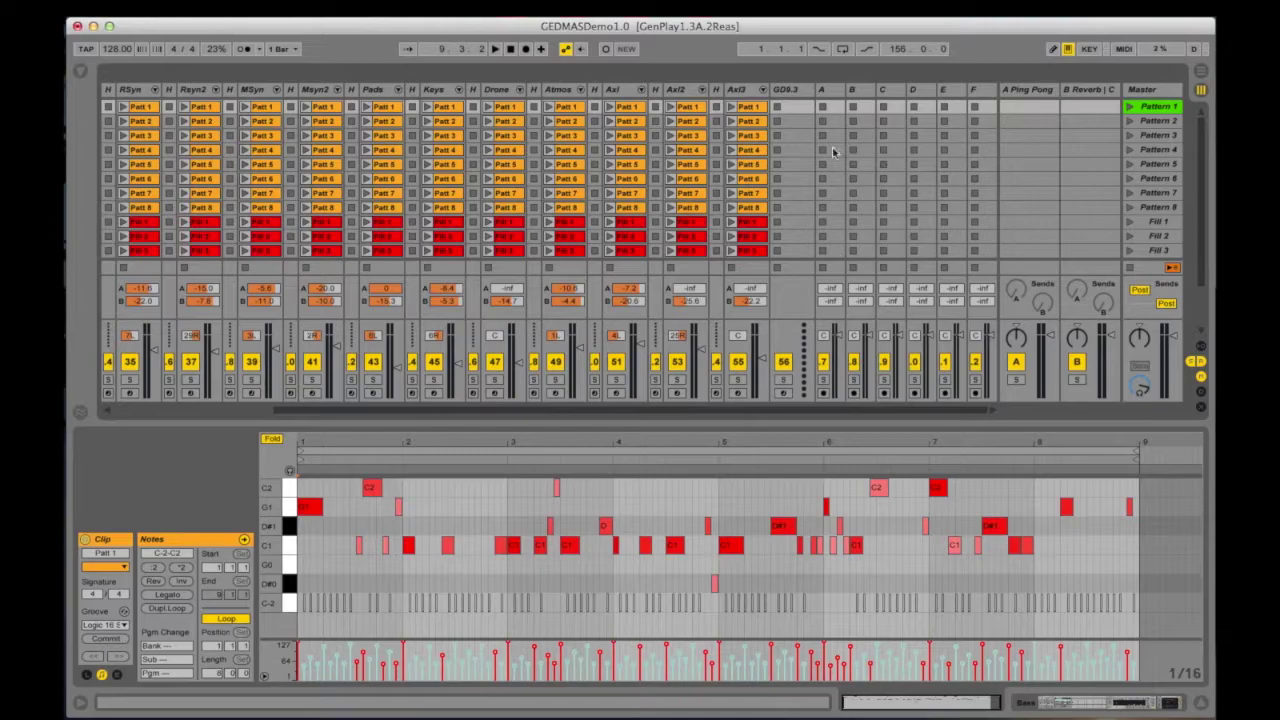
{"action": "left_click", "coordinate": [798, 91]}
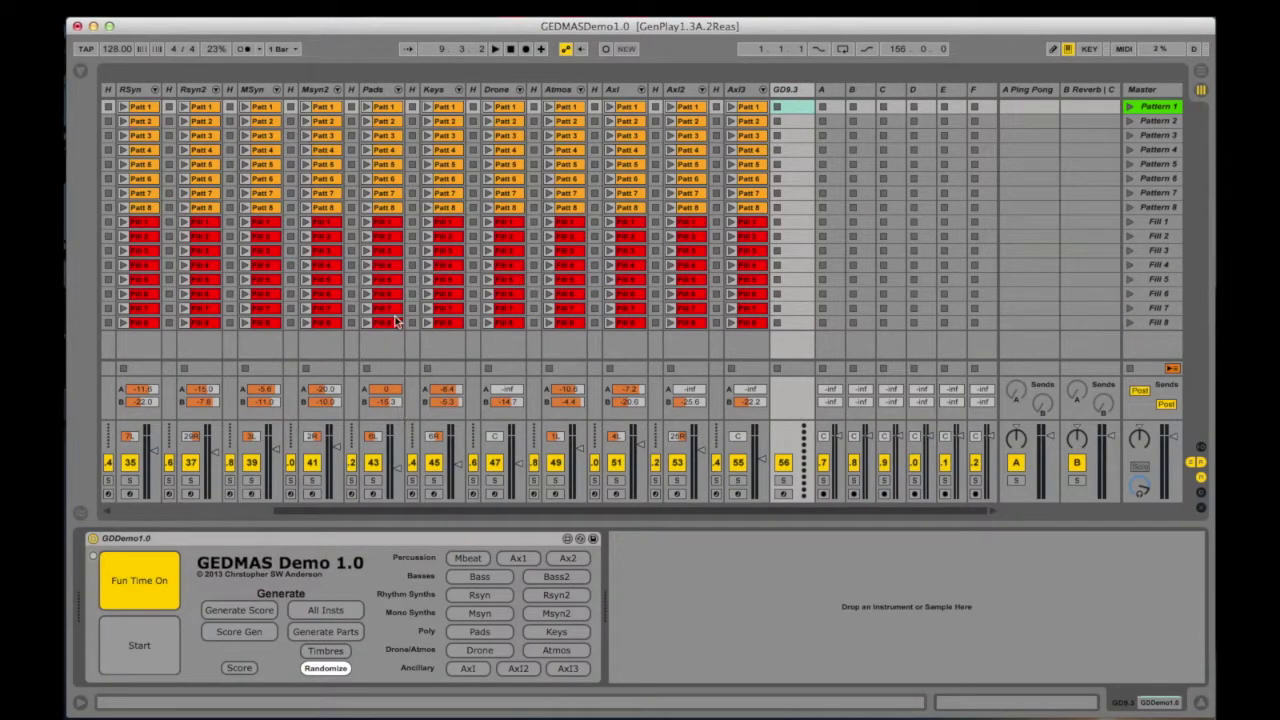
{"action": "scroll", "coordinate": [445, 226], "scroll_direction": "left", "scroll_amount": 5}
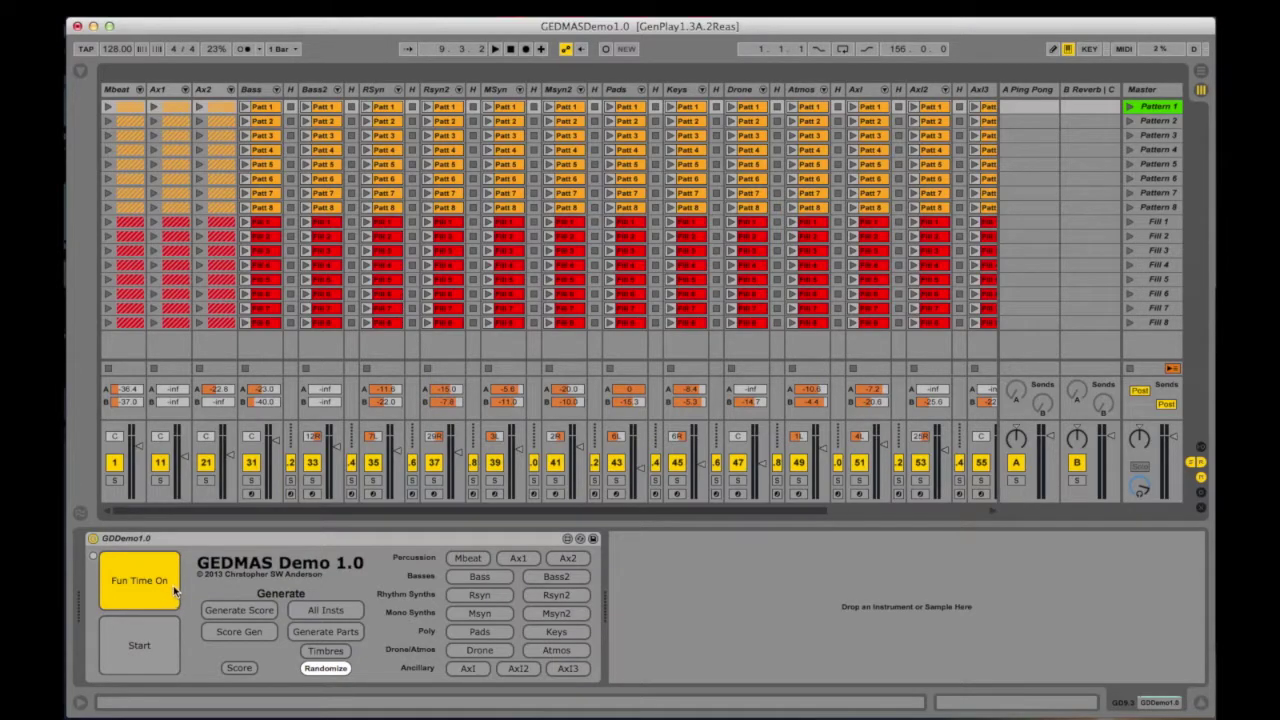
- Set the Msyn timbre to 2 in the timbre selection and close that window
{"action": "left_click", "coordinate": [328, 651]}
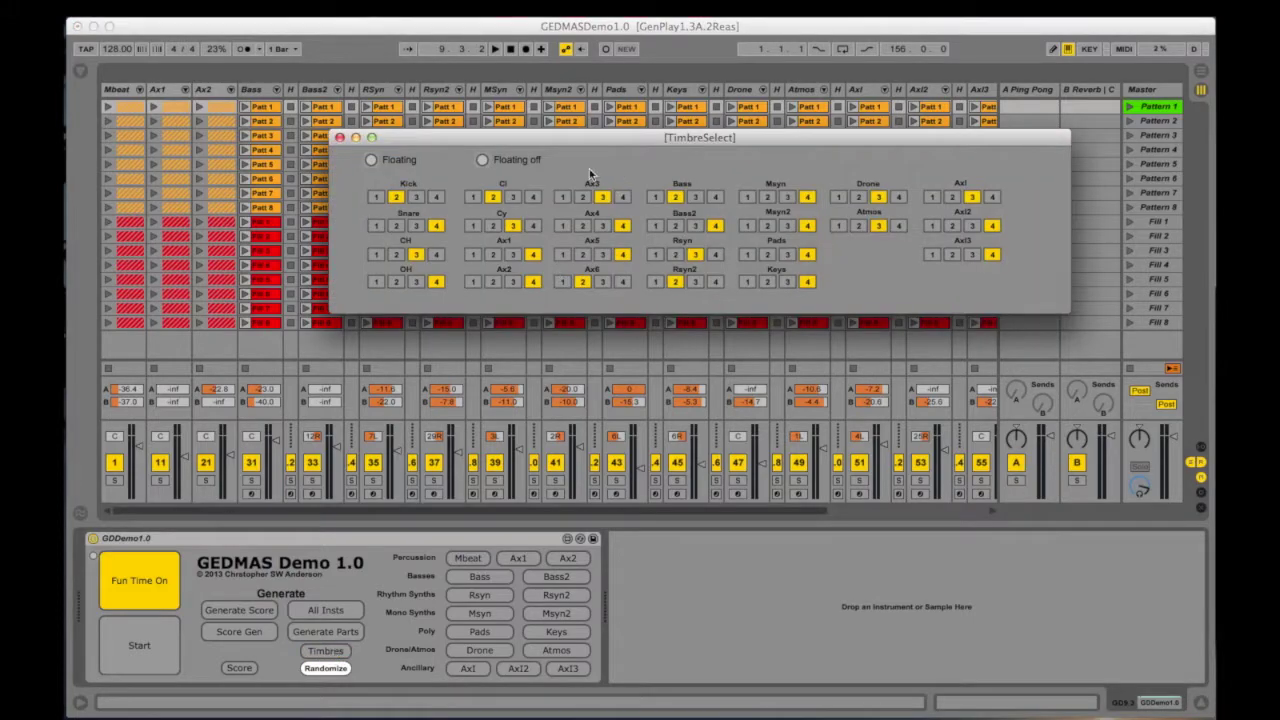
{"action": "left_click", "coordinate": [790, 197]}
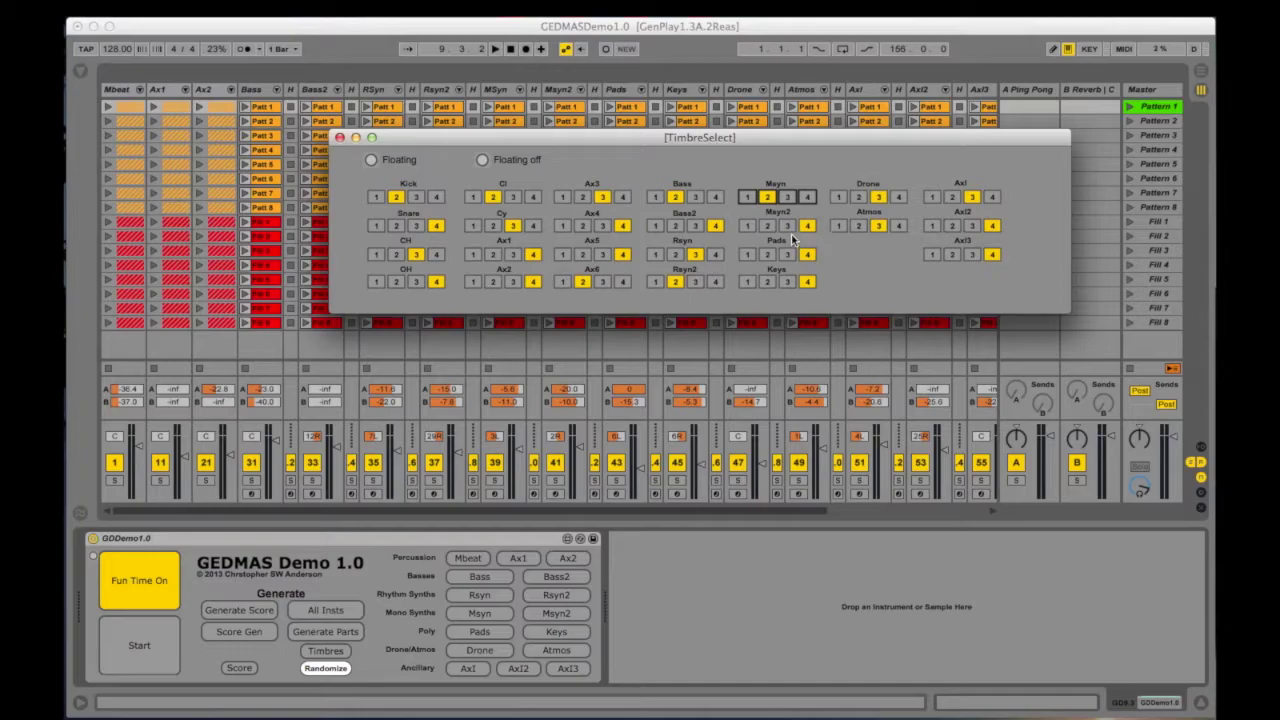
{"action": "left_click", "coordinate": [340, 137]}
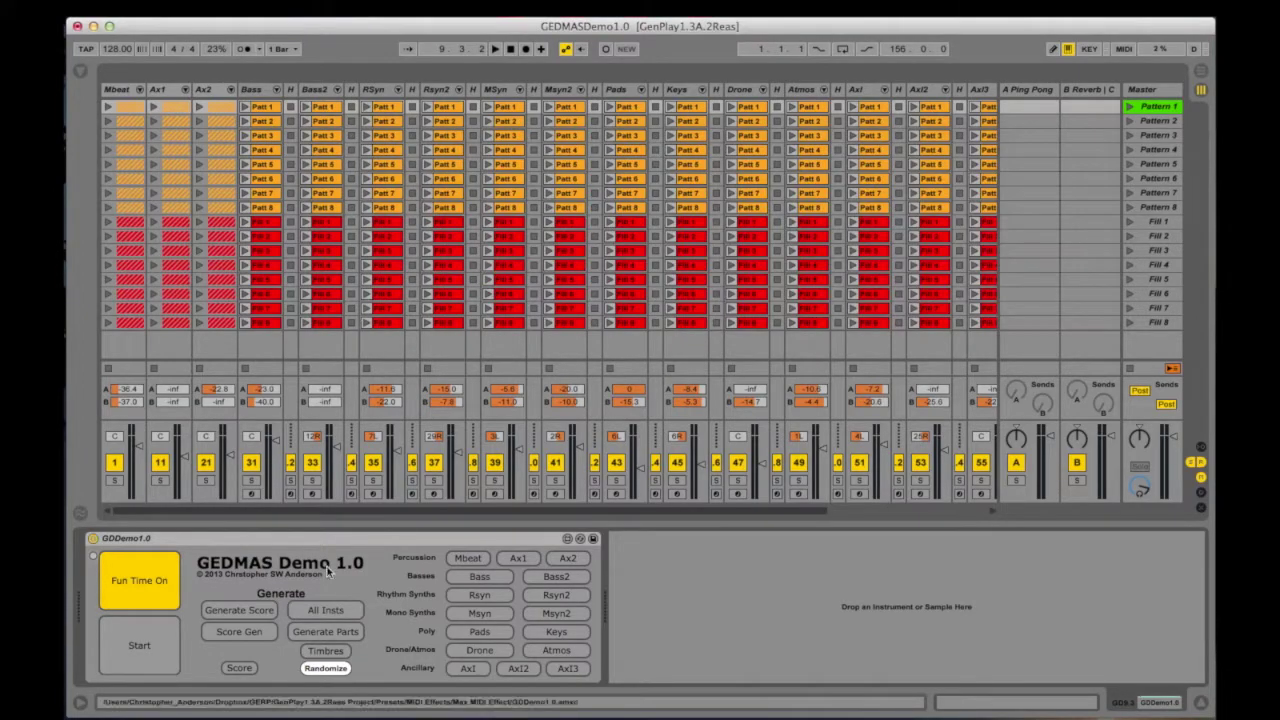
{"action": "left_click", "coordinate": [326, 668]}
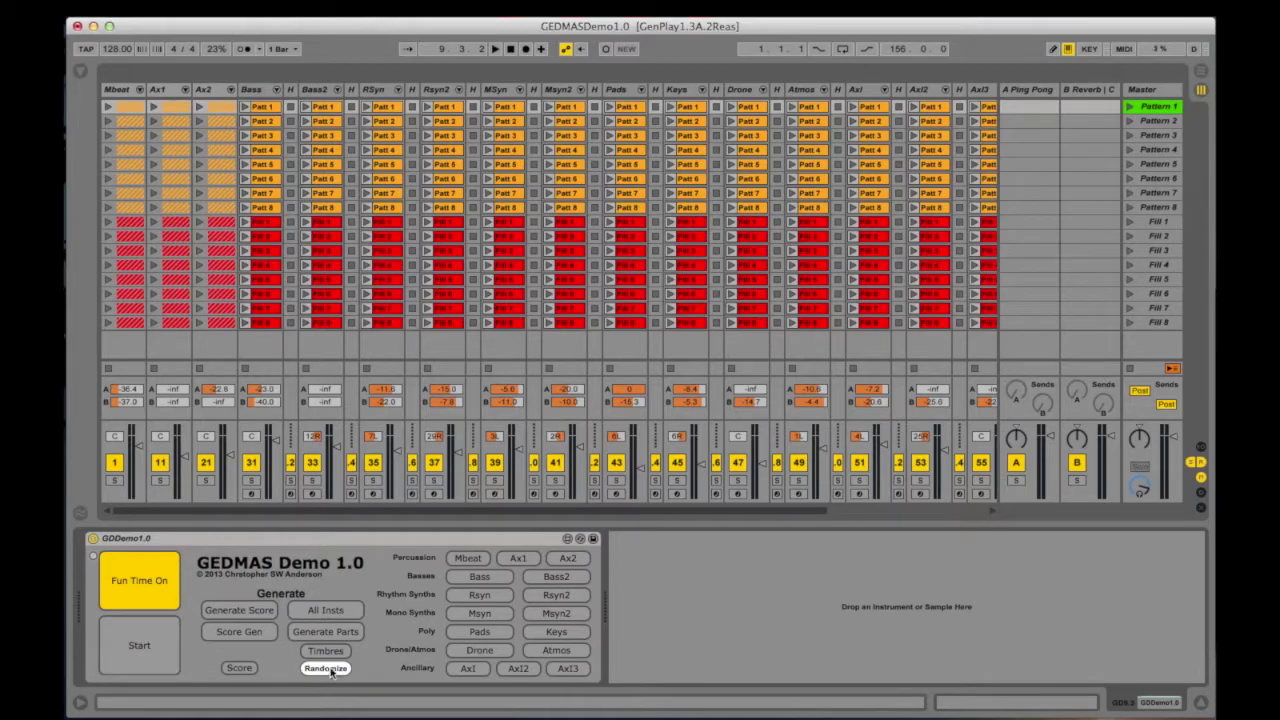
- Start the generative playback and show the score window, placed below the mixer so the tracks stay in view
{"action": "left_click", "coordinate": [166, 641]}
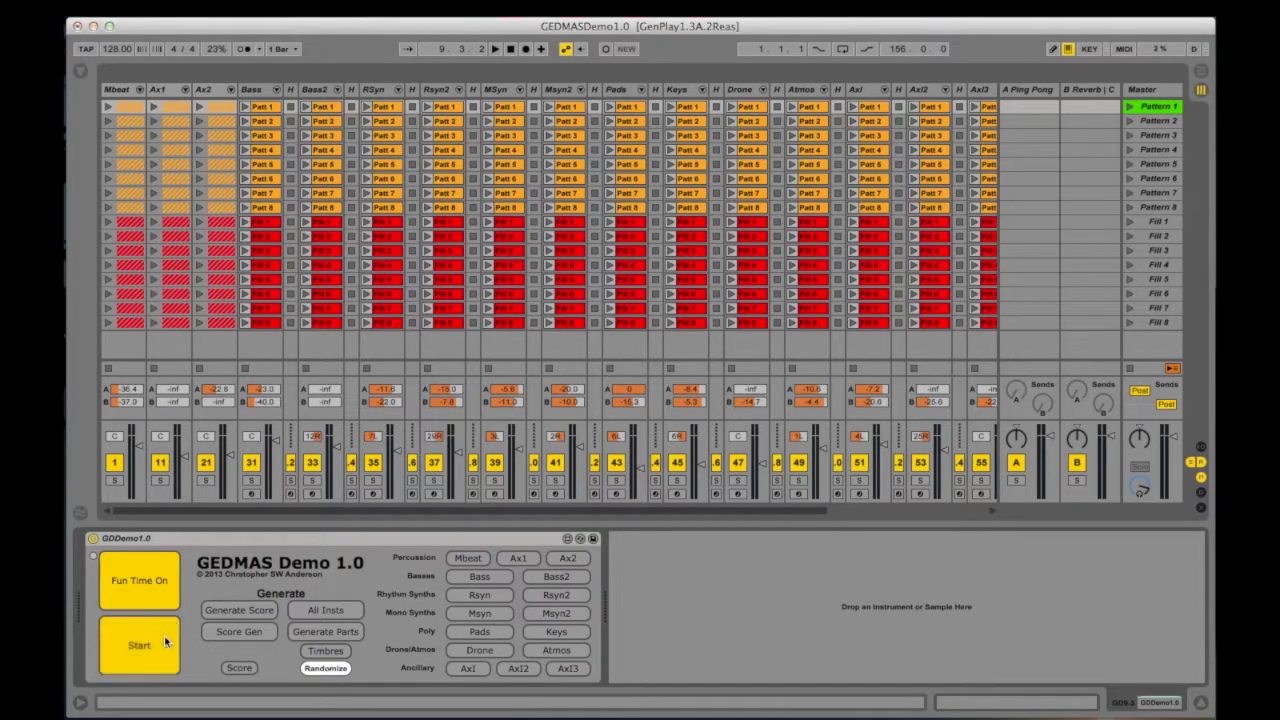
{"action": "left_click", "coordinate": [240, 668]}
{"action": "left_click_drag", "start_coordinate": [588, 295], "coordinate": [578, 346]}
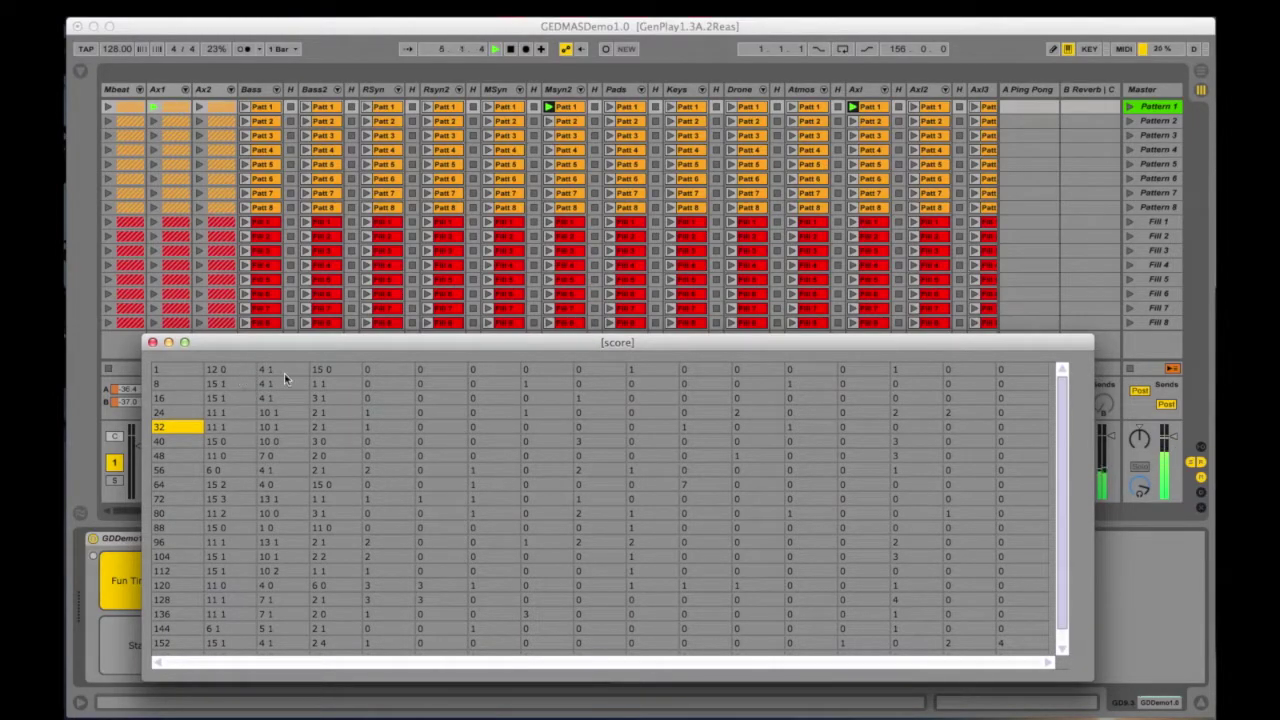
{"action": "left_click_drag", "start_coordinate": [398, 349], "coordinate": [399, 338]}
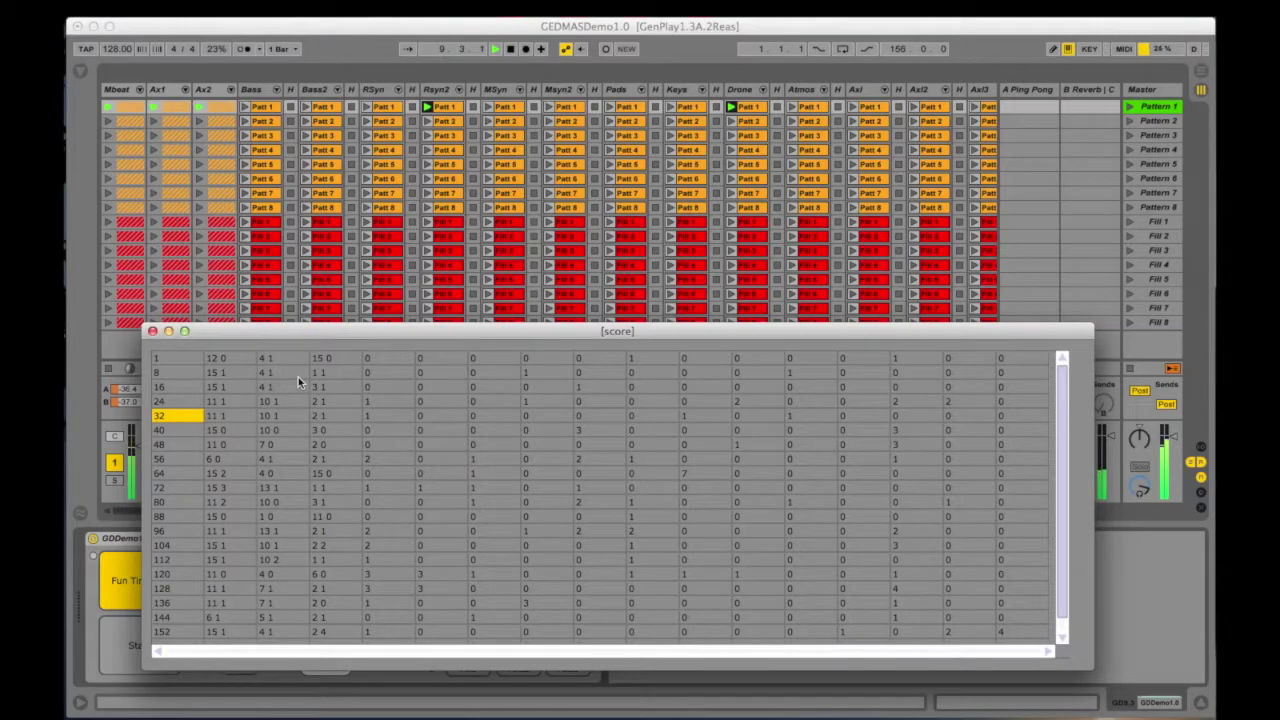
{"action": "left_click_drag", "start_coordinate": [575, 333], "coordinate": [575, 537]}
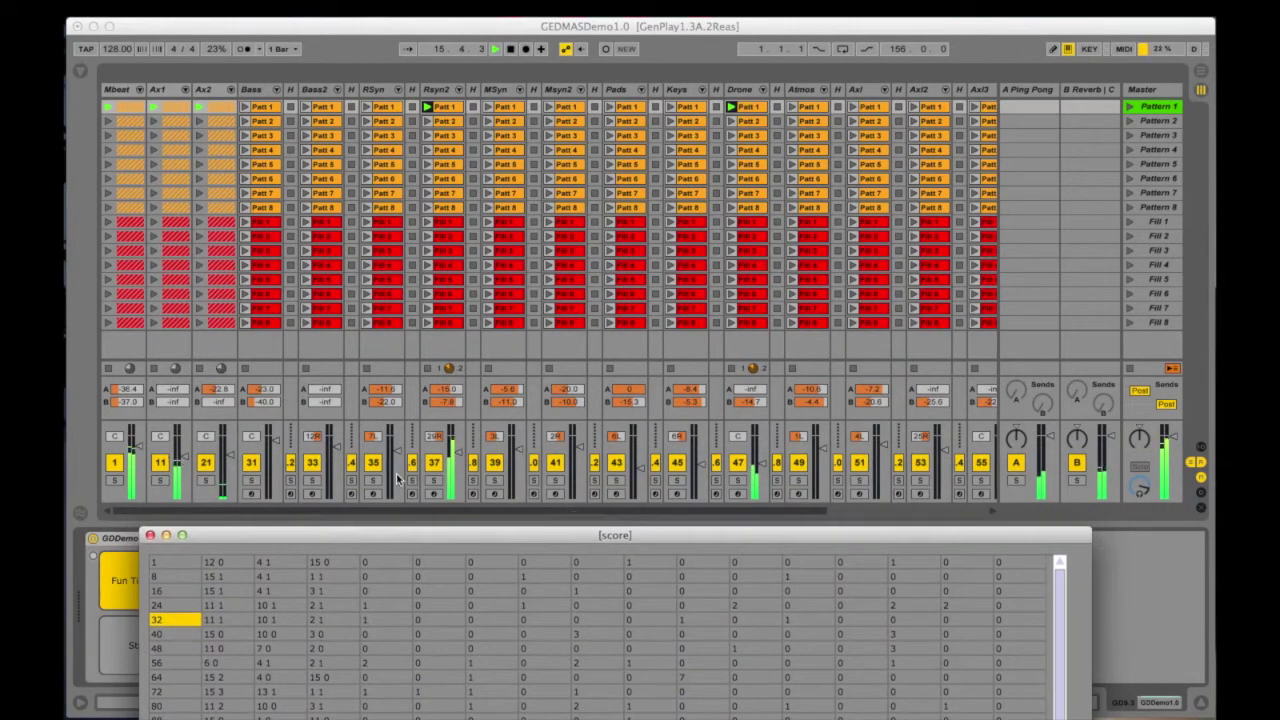
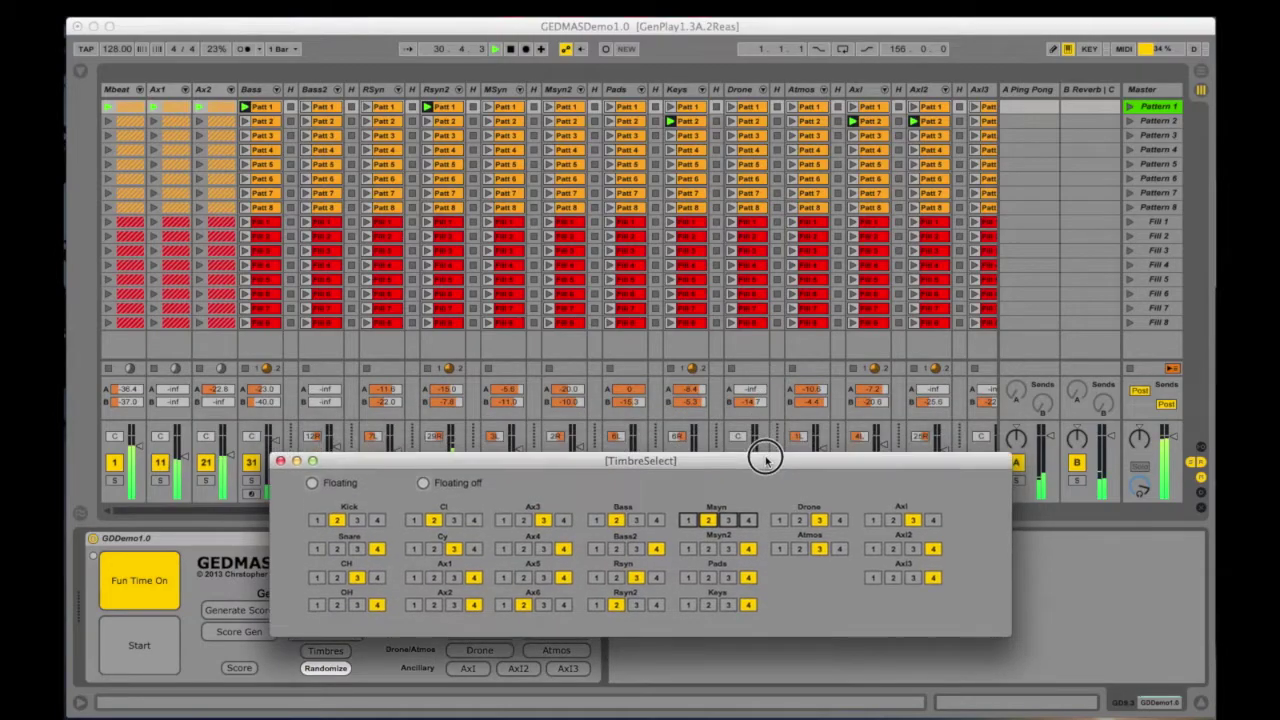
- Try other timbres for Rsyn2, set it to 4, and close the timbre selection
{"action": "left_click", "coordinate": [636, 609]}
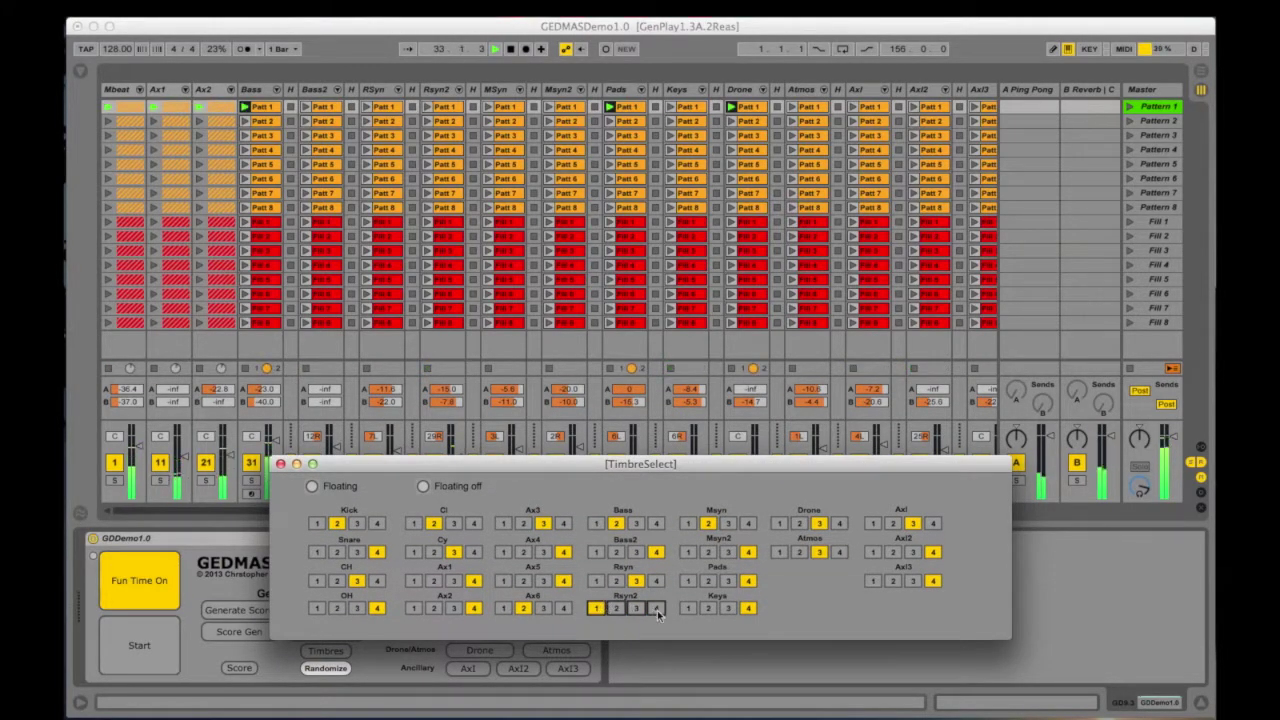
{"action": "left_click", "coordinate": [657, 609]}
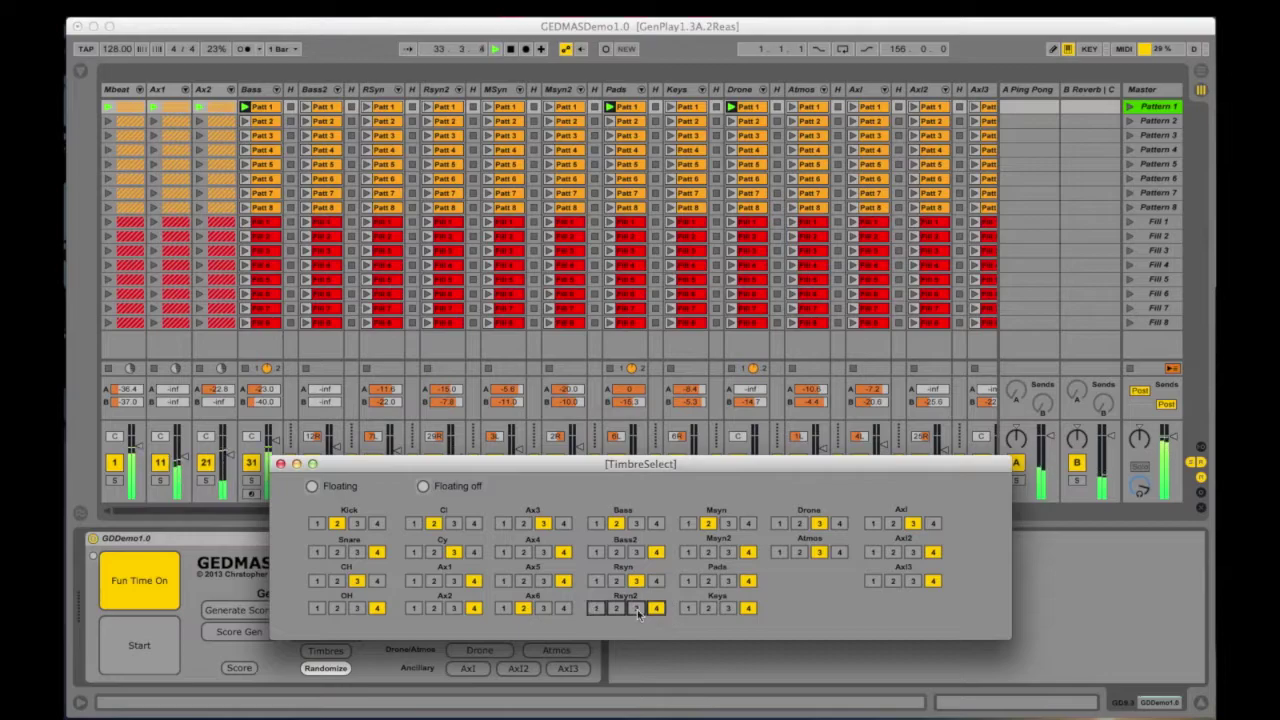
{"action": "left_click", "coordinate": [280, 464]}
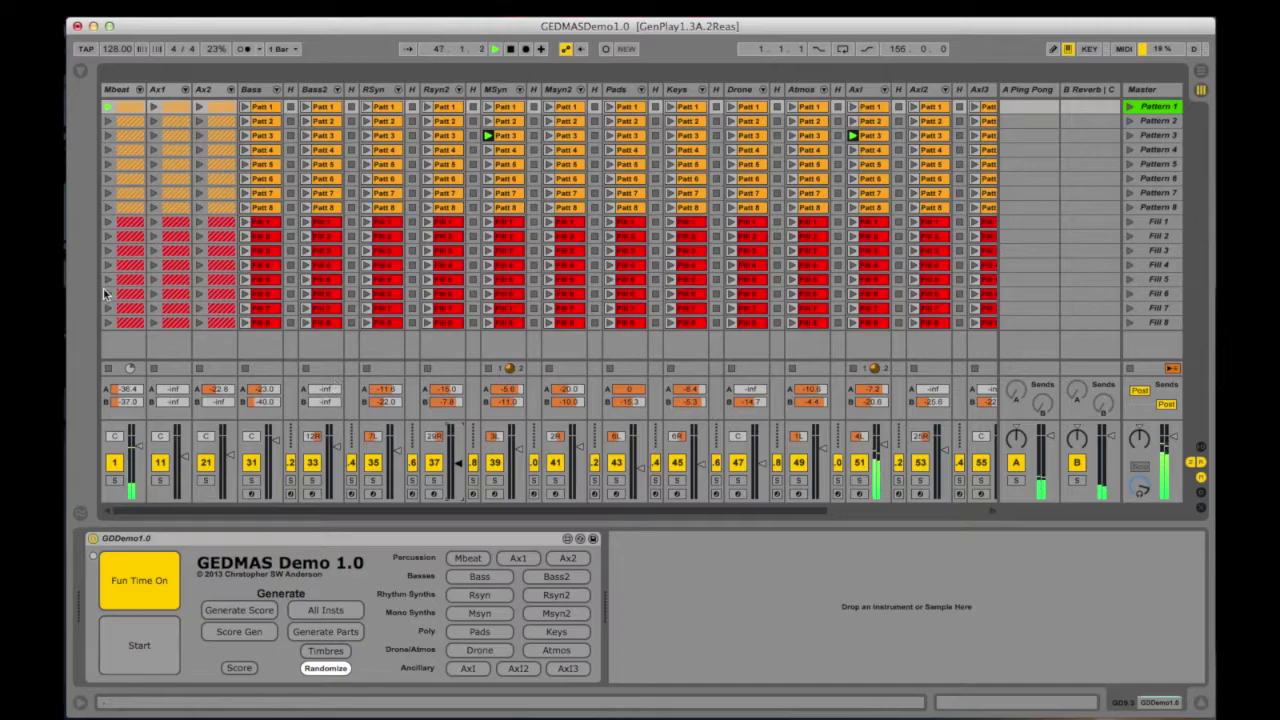
- Adjust the mix during playback: raise Mbeat's send A to -21.6, raise the Keys volume and lower the RSyn volume
{"action": "left_click_drag", "start_coordinate": [129, 394], "coordinate": [130, 398]}
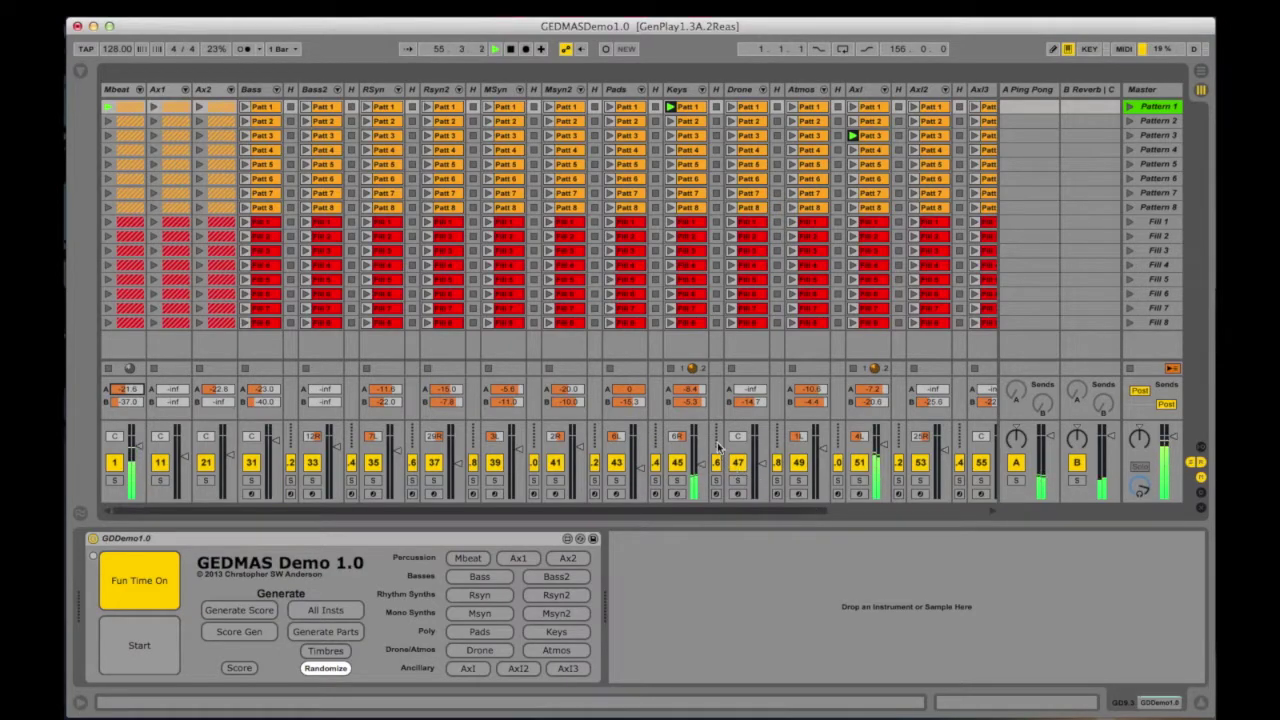
{"action": "left_click_drag", "start_coordinate": [700, 463], "coordinate": [705, 458]}
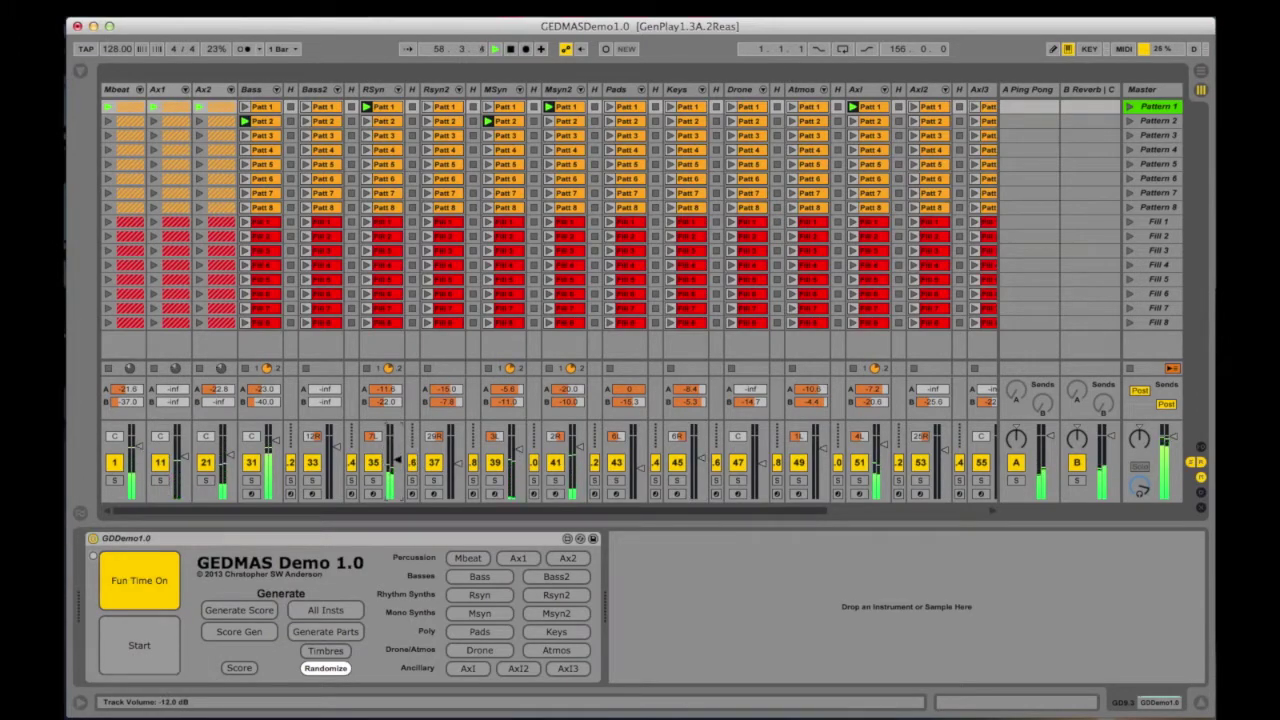
{"action": "left_click_drag", "start_coordinate": [400, 458], "coordinate": [399, 472]}
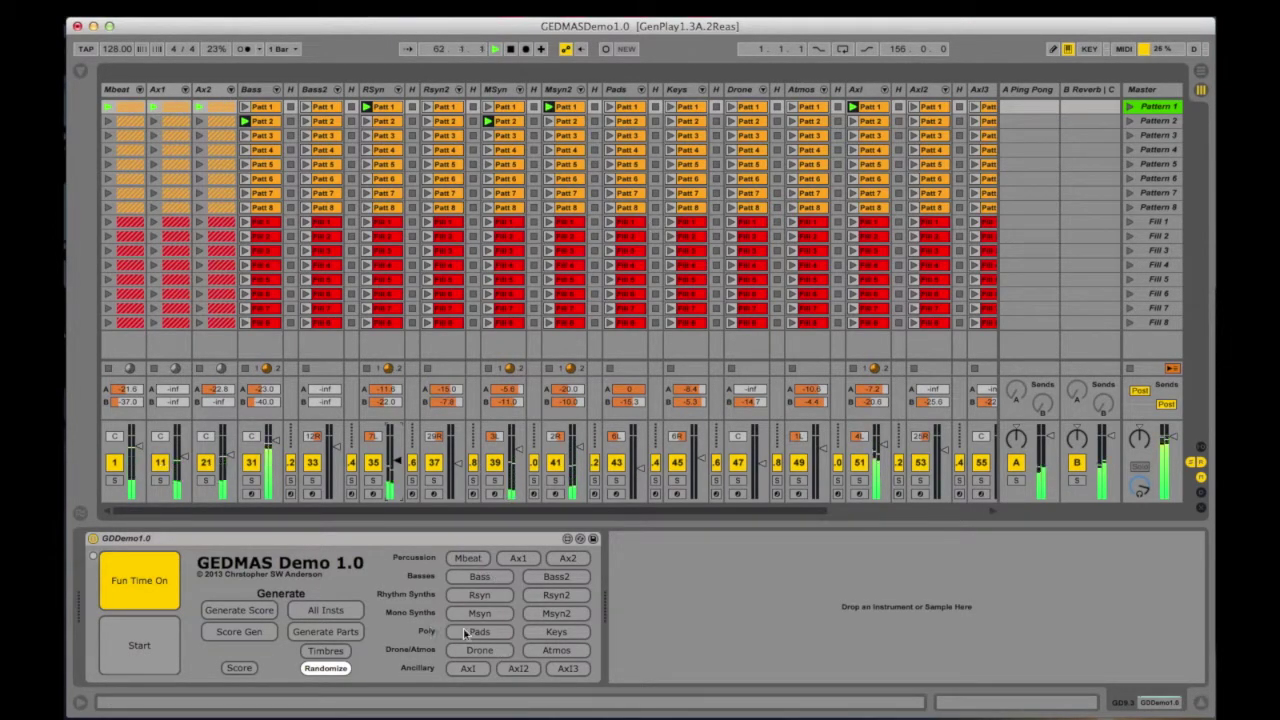
- Try timbres 3 and 4 for the Kick, and close the timbre selection
{"action": "left_click", "coordinate": [315, 652]}
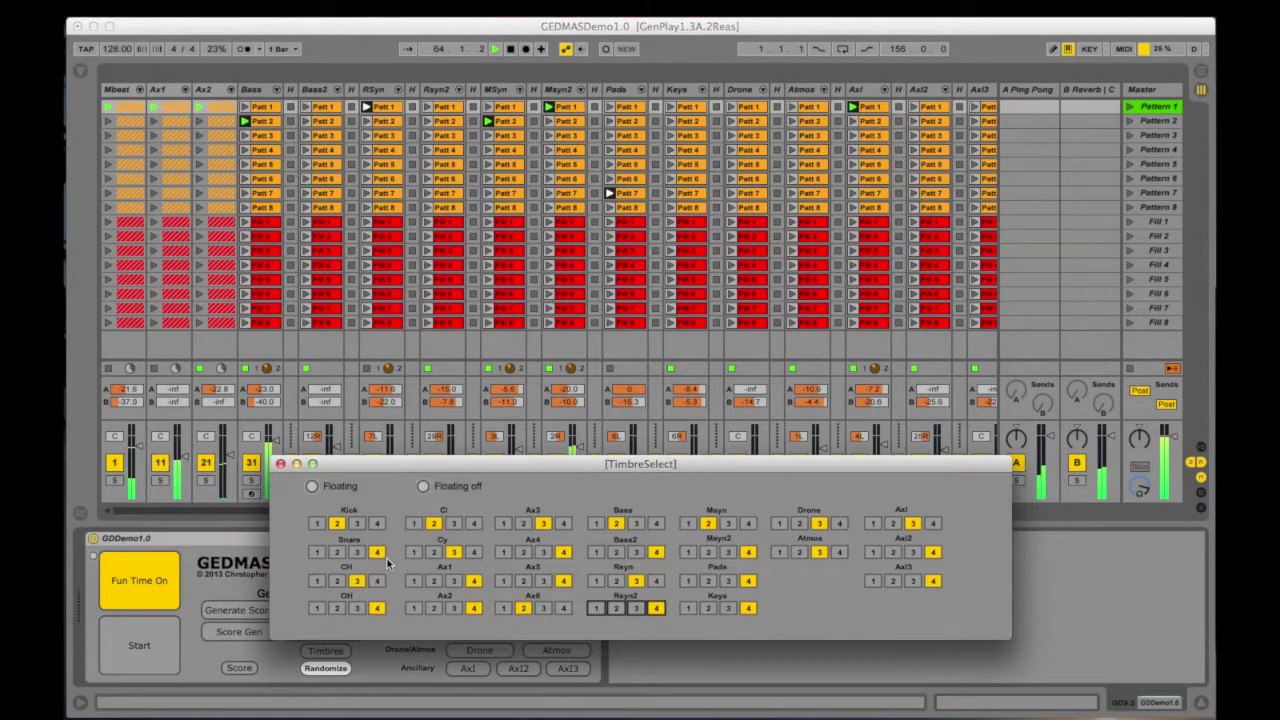
{"action": "left_click", "coordinate": [357, 524]}
{"action": "left_click", "coordinate": [379, 527]}
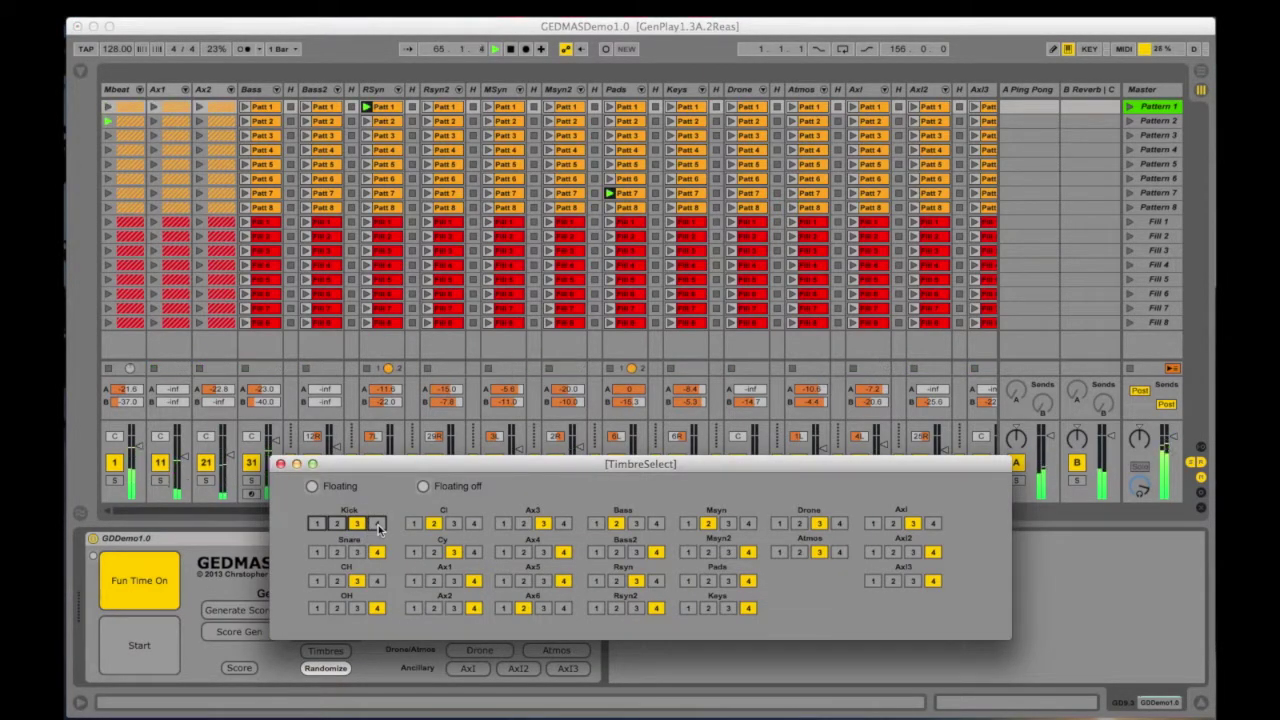
{"action": "left_click", "coordinate": [281, 464]}
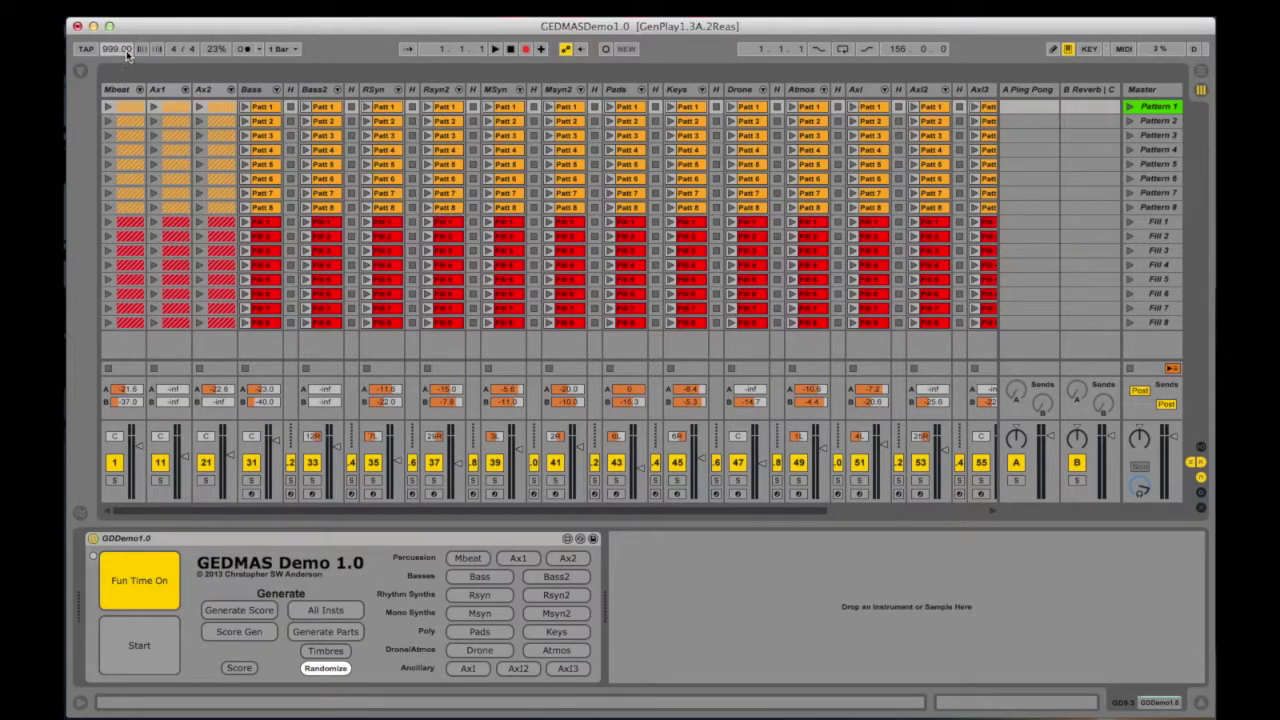
- Turn the master volume all the way down and start the generative playback at 999 BPM
{"action": "left_click_drag", "start_coordinate": [1165, 440], "coordinate": [1165, 466]}
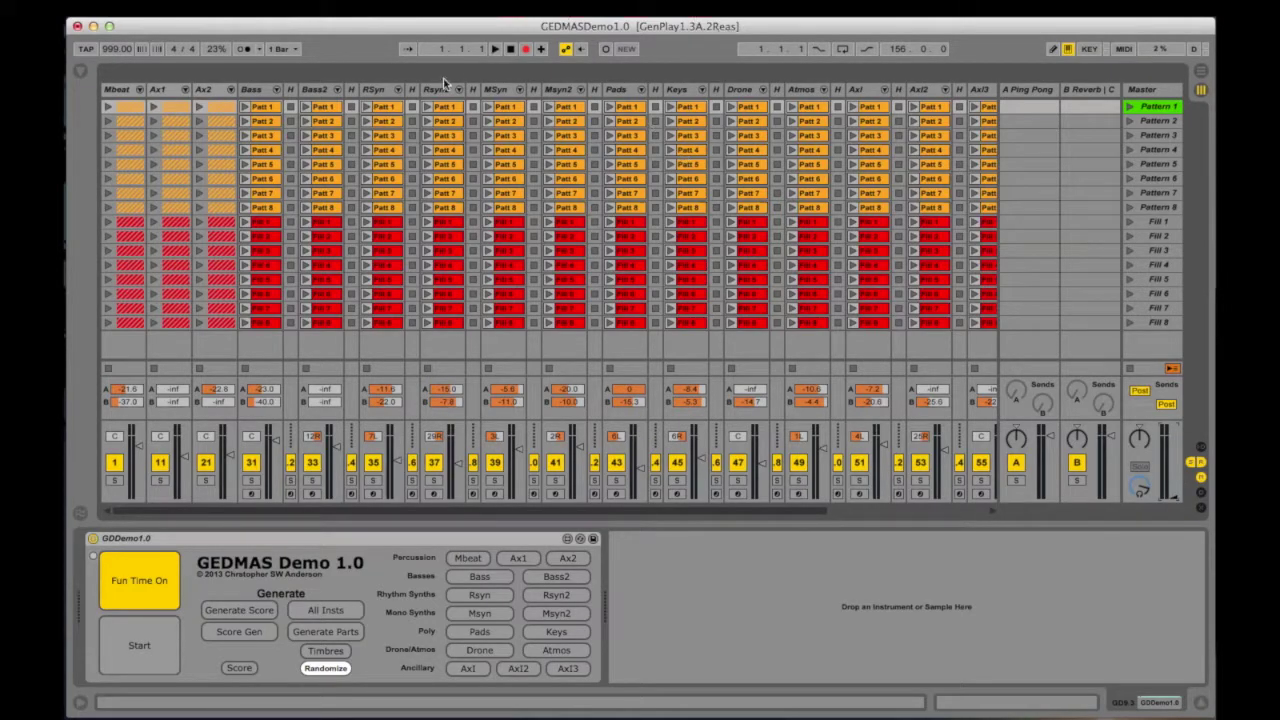
{"action": "left_click", "coordinate": [173, 630]}
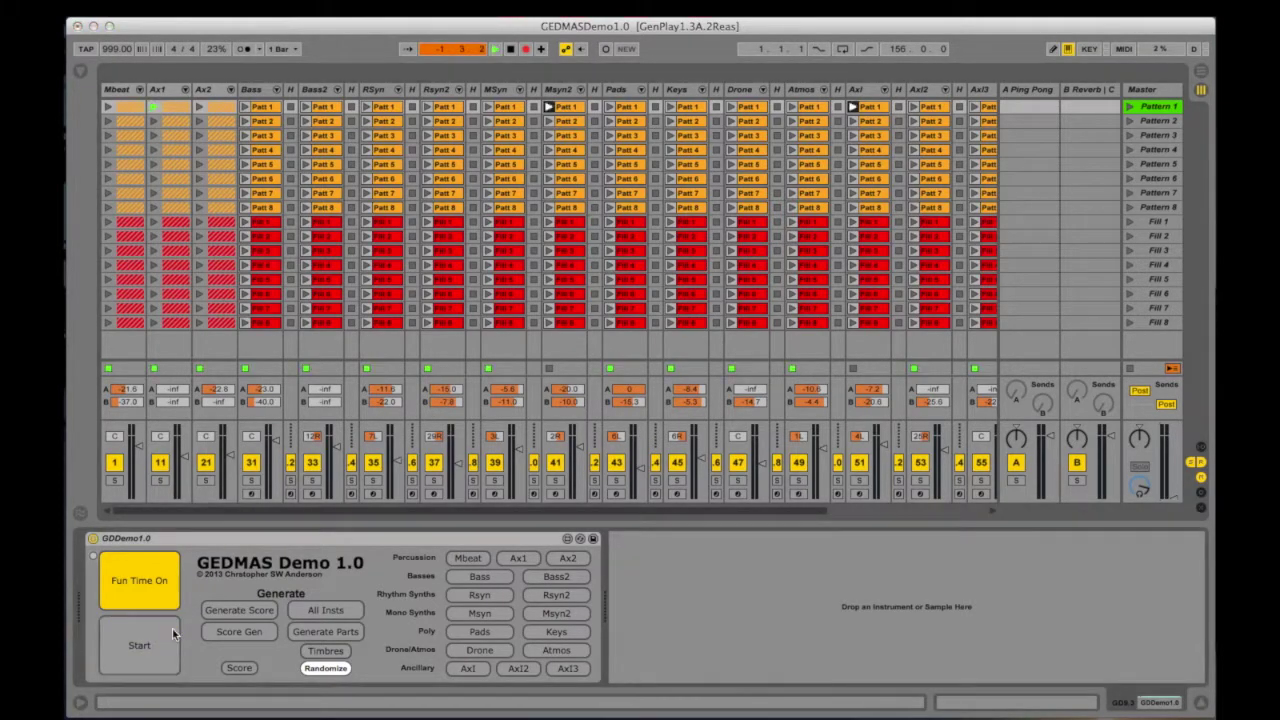
- Follow the recording in the Arrangement view, unfolding the Mbeat group to inspect its drum clips and folding it again
{"action": "left_click", "coordinate": [1199, 71]}
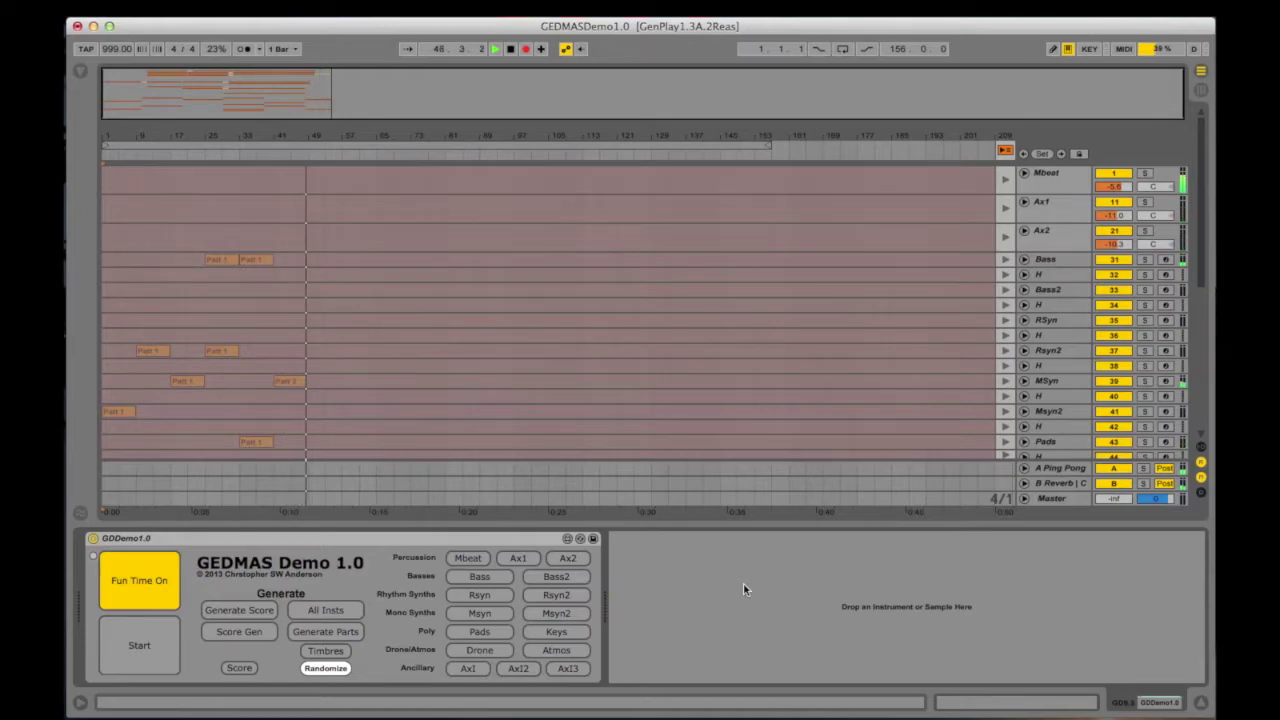
{"action": "left_click", "coordinate": [1023, 175]}
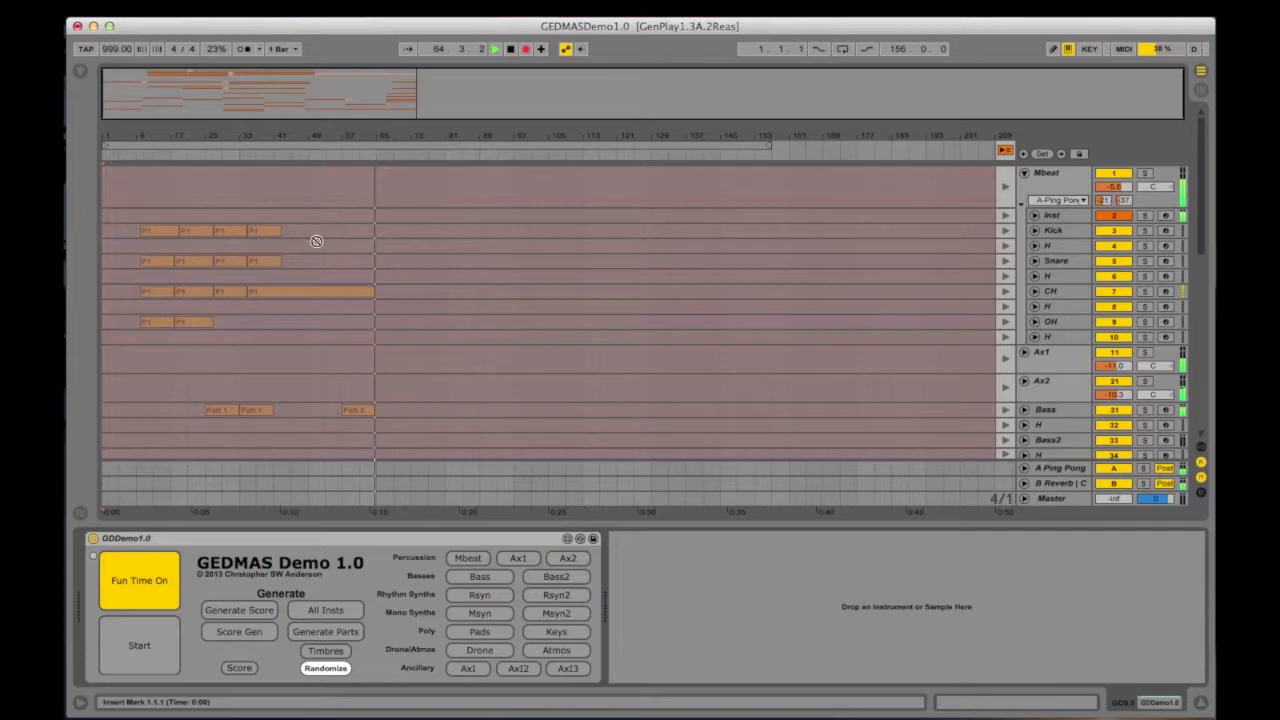
{"action": "left_click", "coordinate": [1024, 174]}
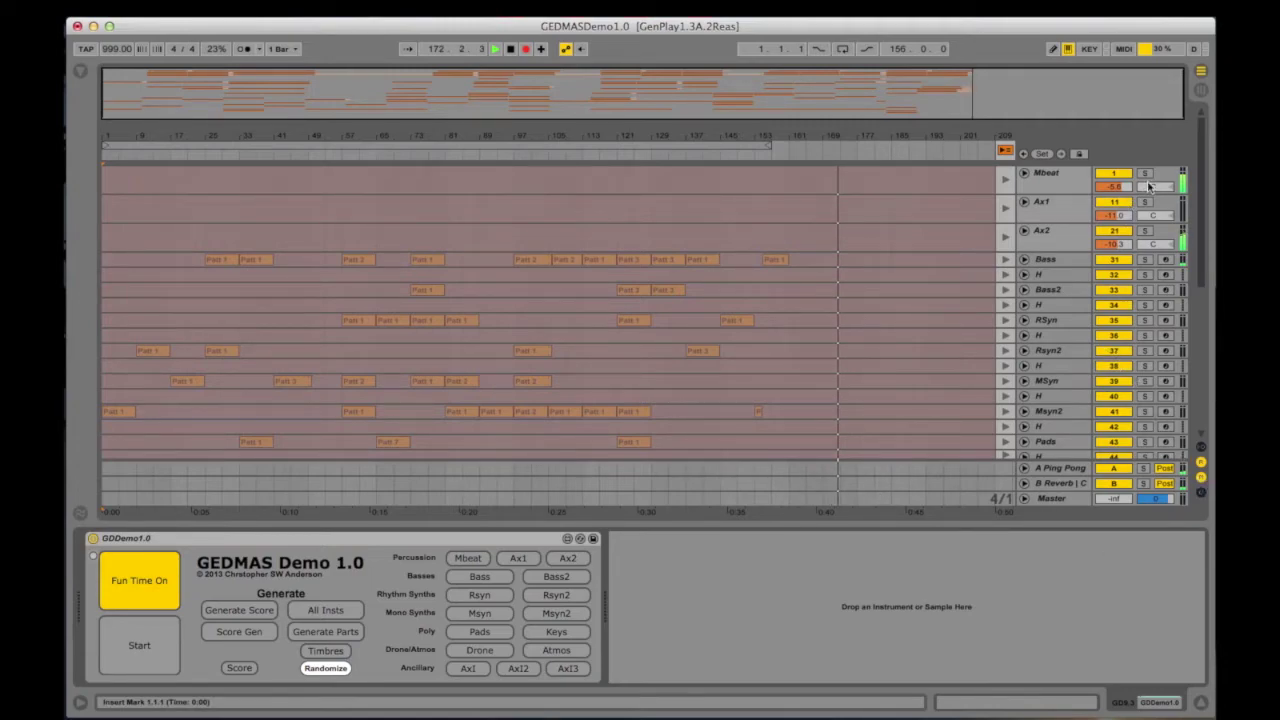
- Switch all tracks back to the recorded arrangement and turn Fun Time off
{"action": "left_click", "coordinate": [1005, 151]}
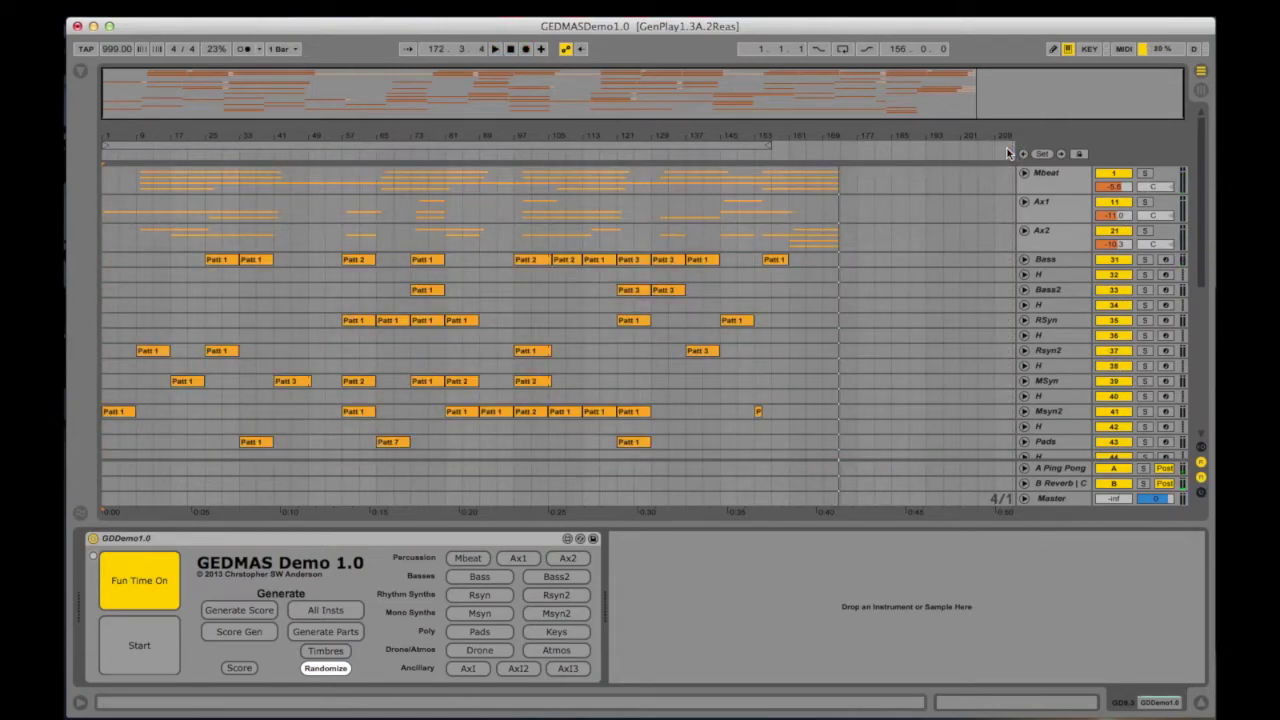
{"action": "left_click", "coordinate": [140, 578]}
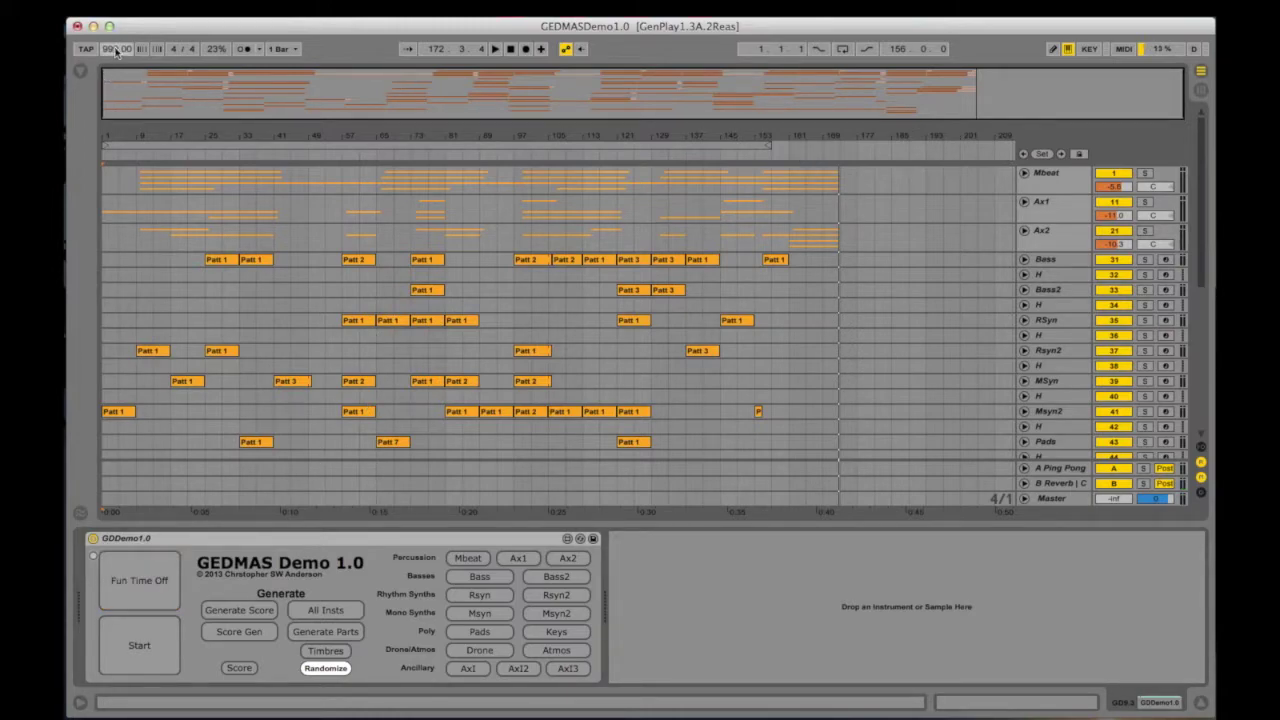
- Set the tempo to 128 BPM and play the recorded arrangement from the start
{"action": "type", "text": "120"}
{"action": "key", "text": "Return"}
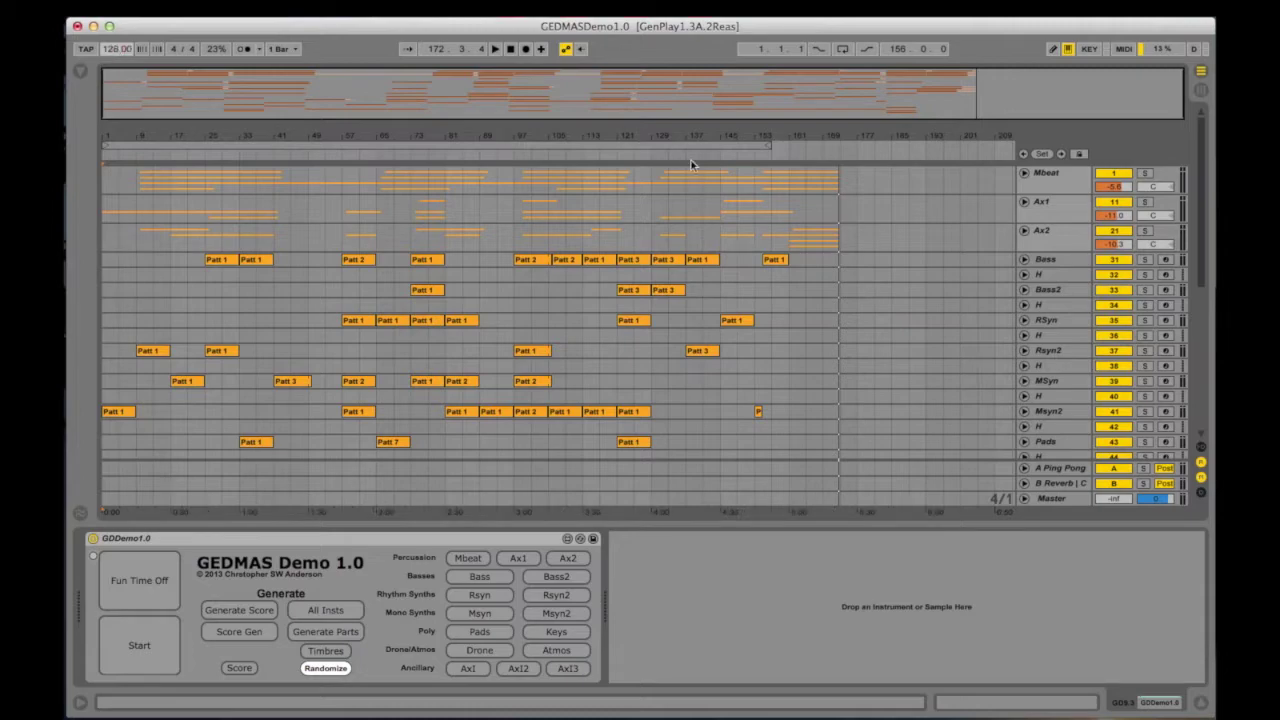
{"action": "left_click", "coordinate": [495, 49]}
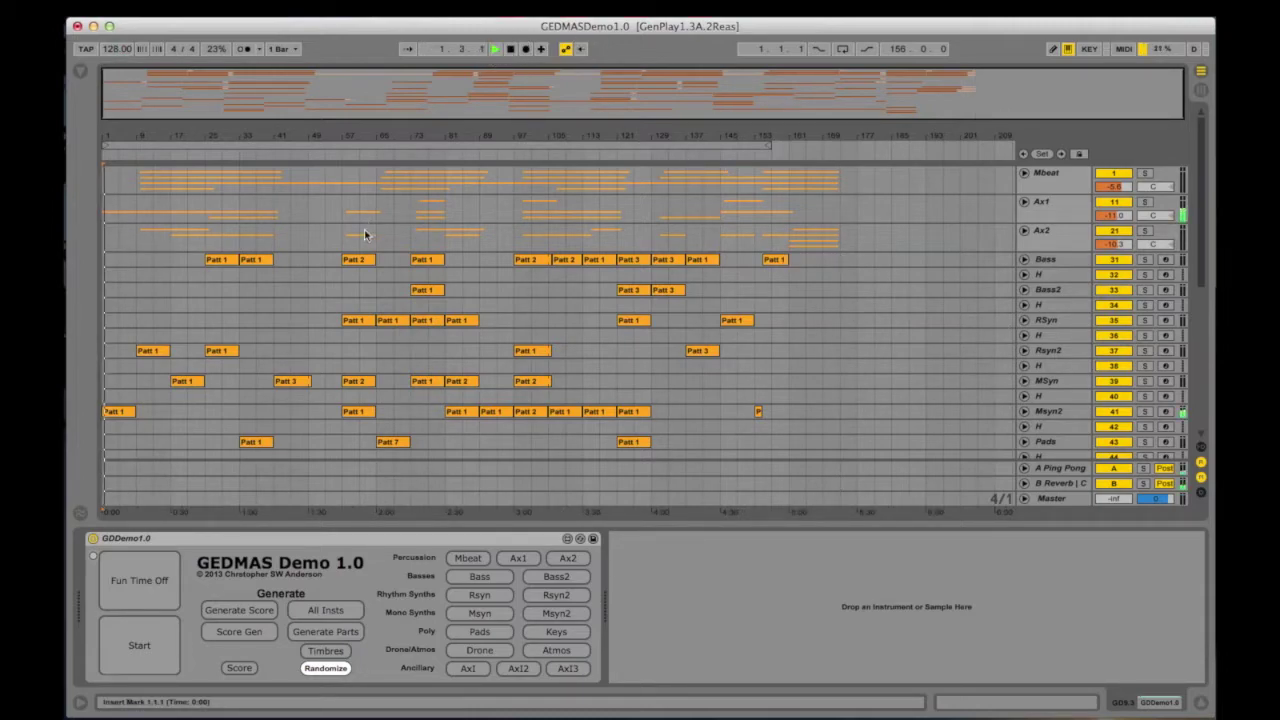
{"action": "scroll", "coordinate": [274, 302], "scroll_direction": "down", "scroll_amount": 3}
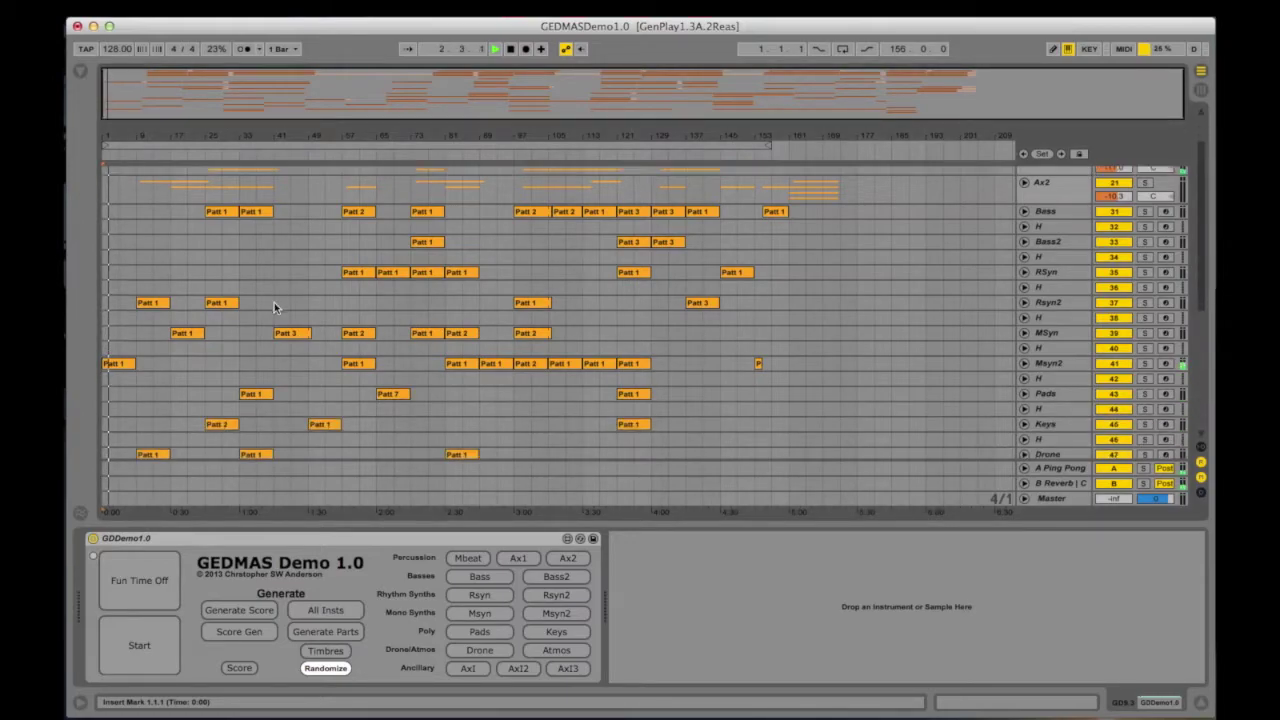
- Raise the master volume to 0 in the Session view mixer
{"action": "left_click", "coordinate": [1202, 90]}
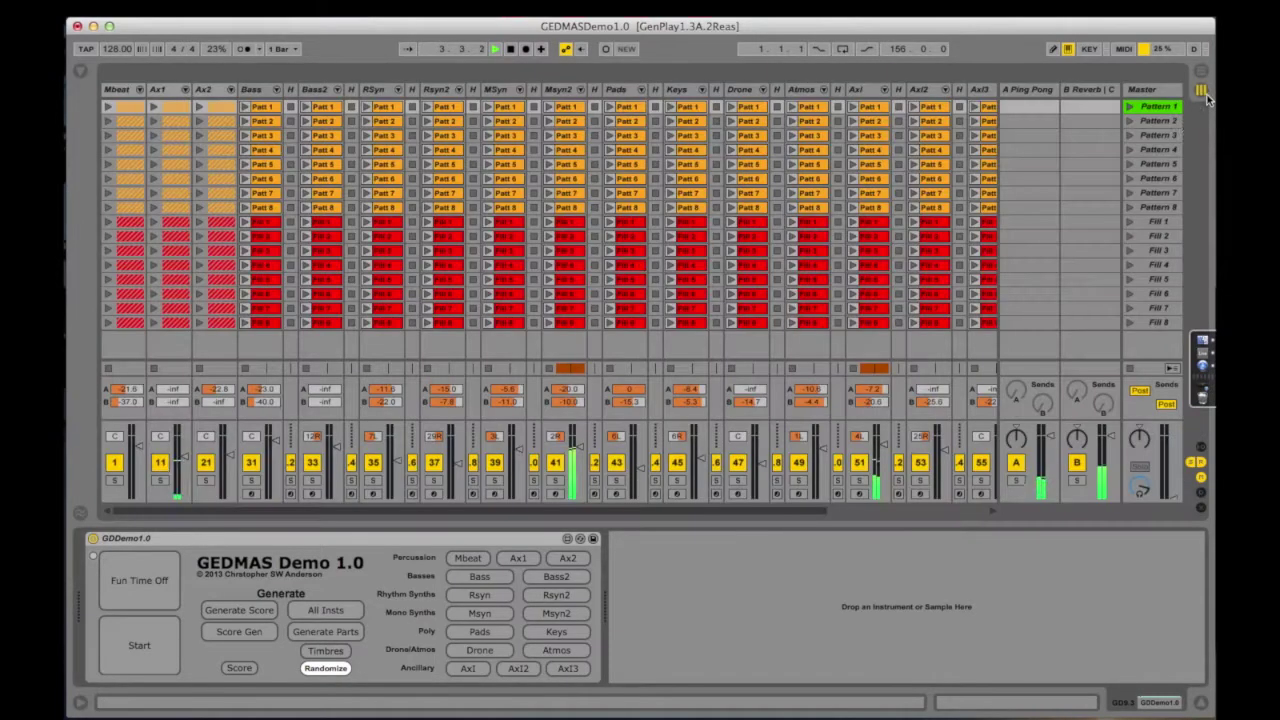
{"action": "left_click_drag", "start_coordinate": [1172, 462], "coordinate": [1172, 436]}
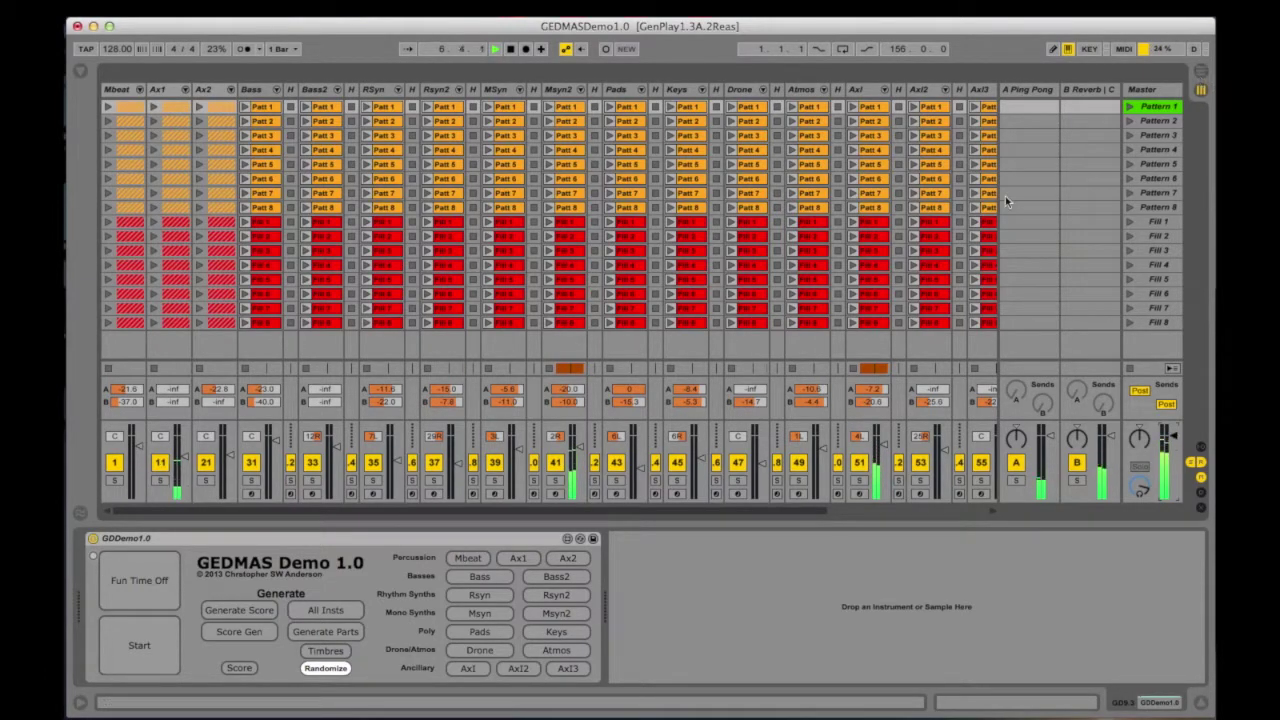
- Return to the Arrangement view and look through the recorded clips on all tracks during playback
{"action": "key", "text": "Tab"}
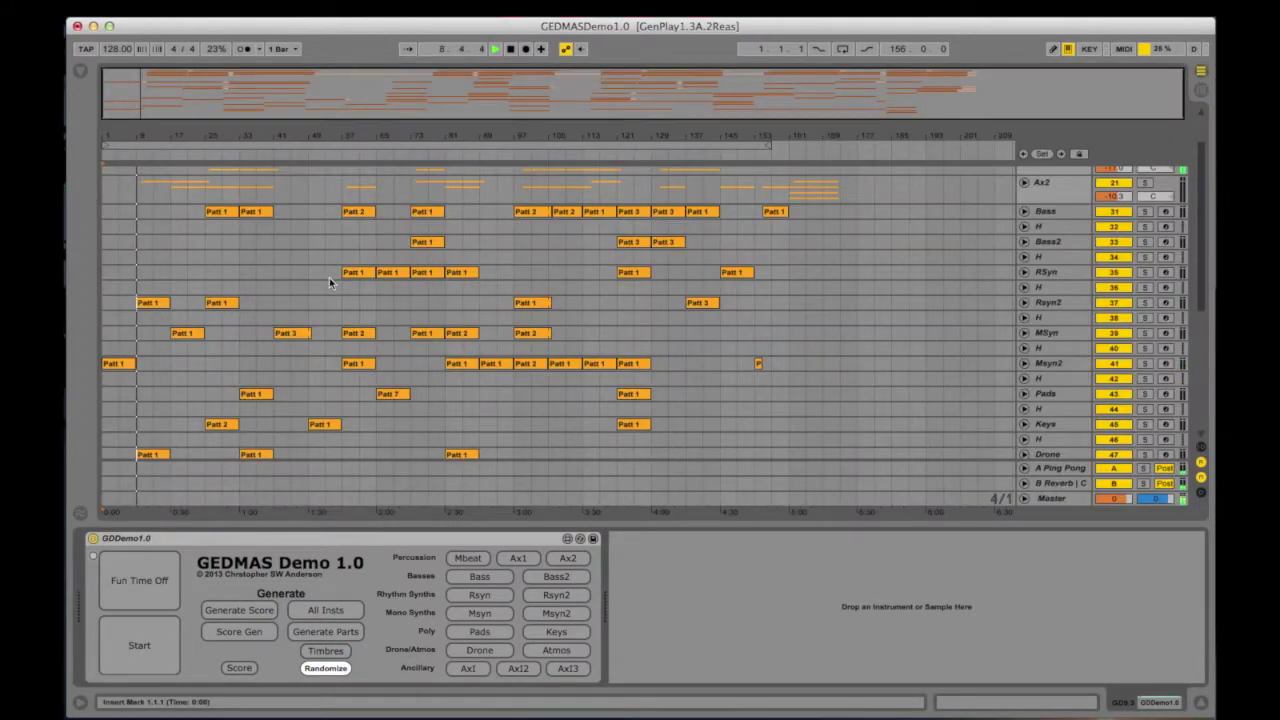
{"action": "scroll", "coordinate": [763, 379], "scroll_direction": "down", "scroll_amount": 5}
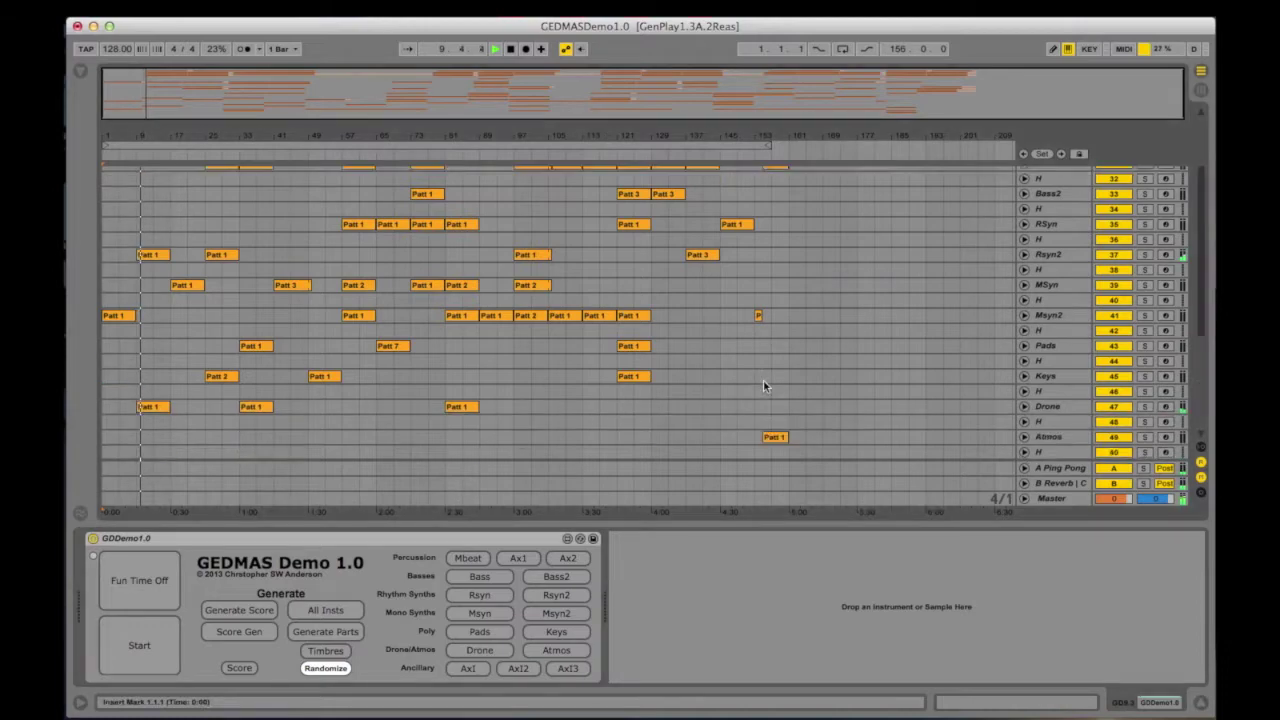
{"action": "scroll", "coordinate": [765, 385], "scroll_direction": "down", "scroll_amount": 1}
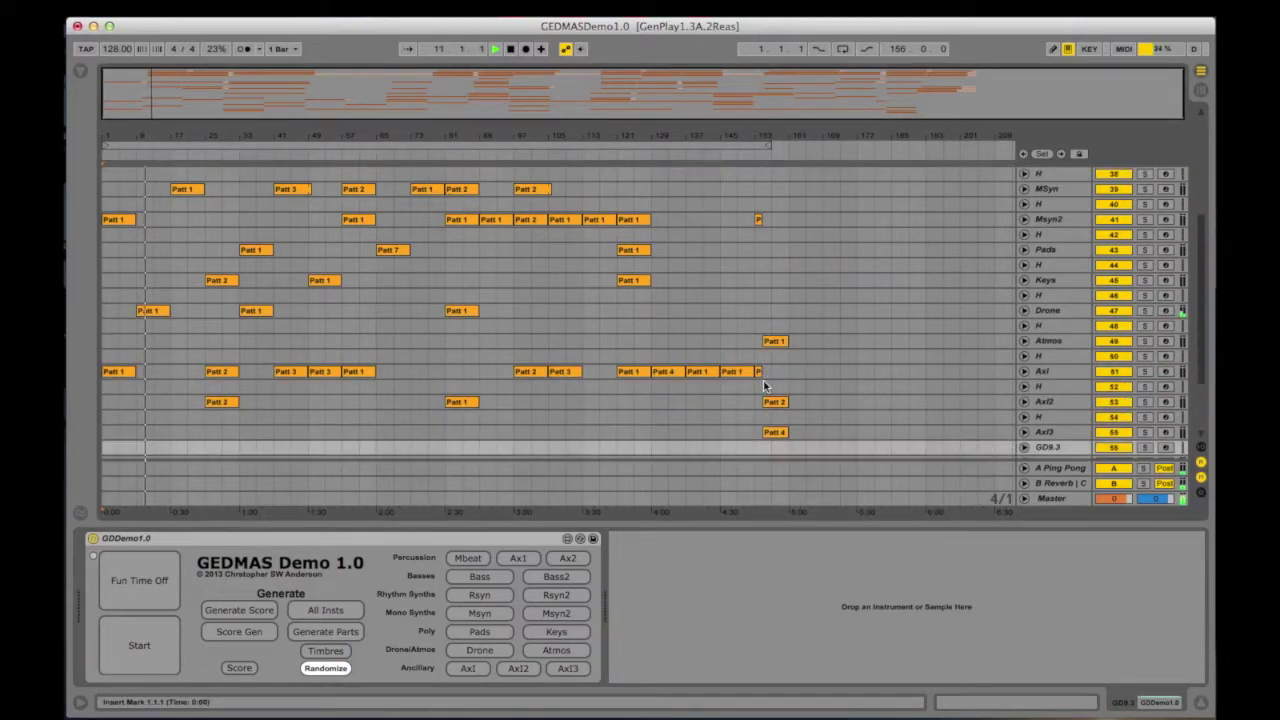
{"action": "scroll", "coordinate": [771, 383], "scroll_direction": "up", "scroll_amount": 1}
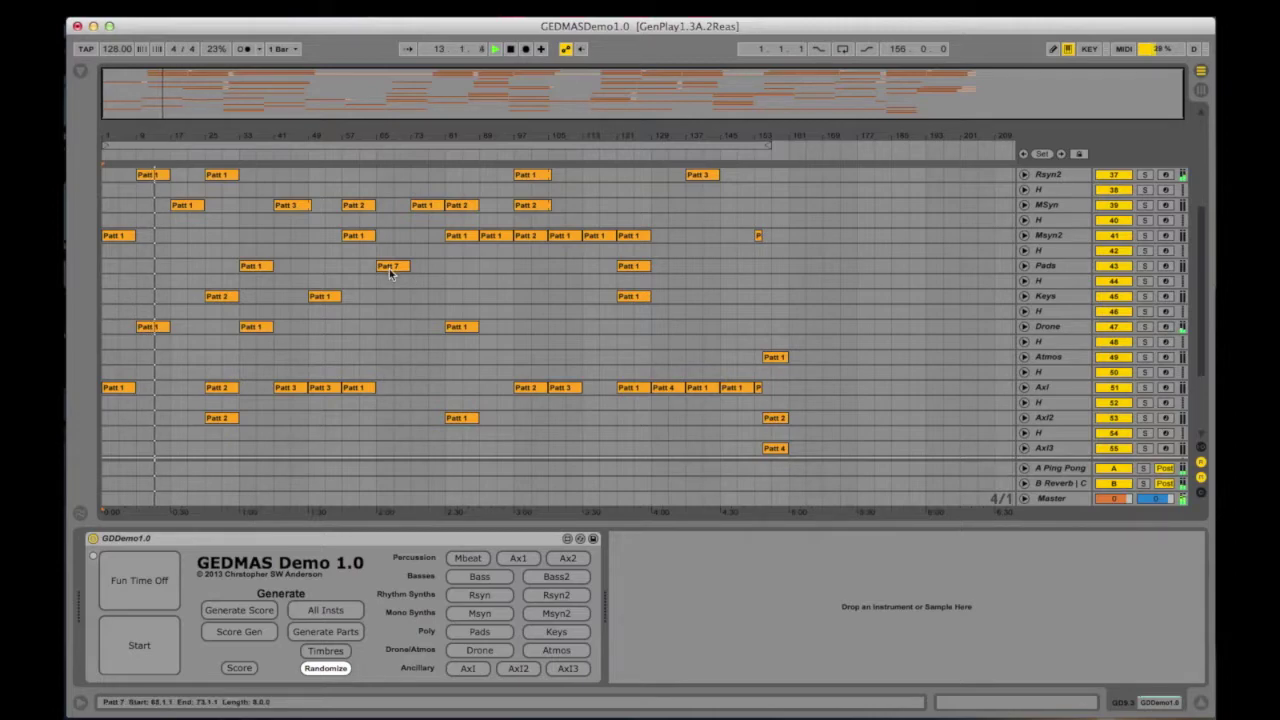
{"action": "scroll", "coordinate": [392, 272], "scroll_direction": "up", "scroll_amount": 3}
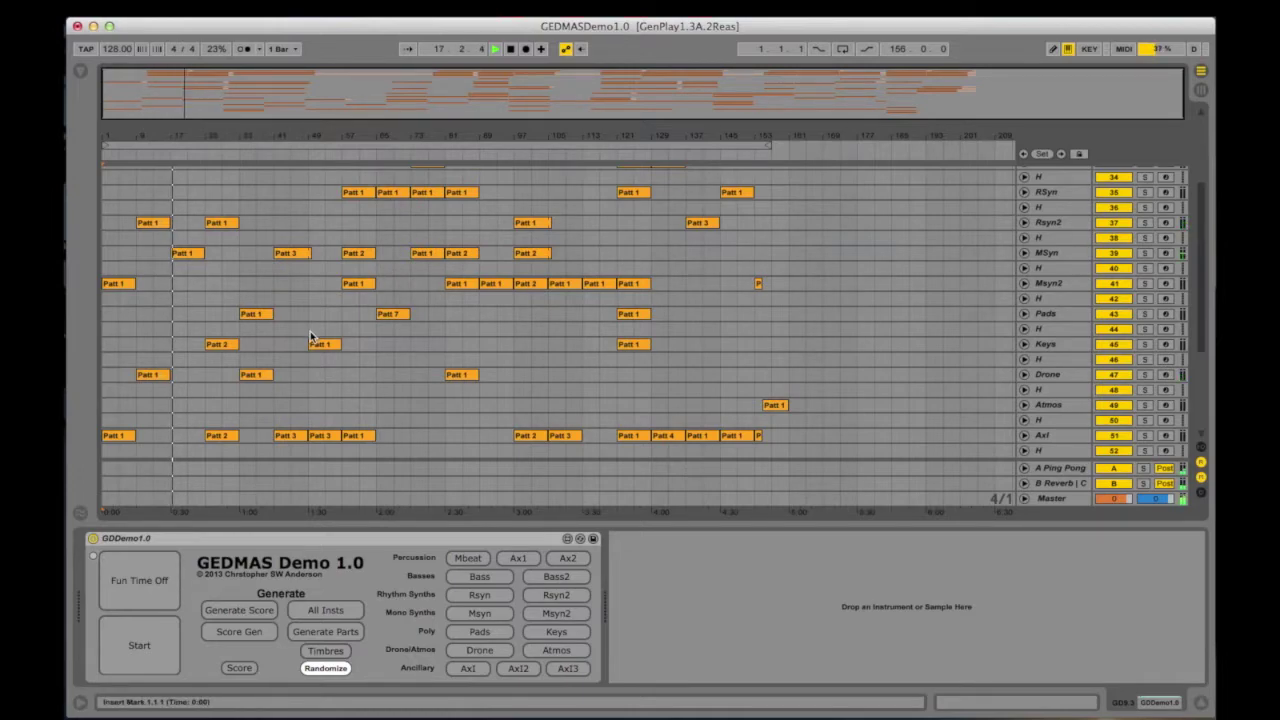
{"action": "scroll", "coordinate": [310, 337], "scroll_direction": "up", "scroll_amount": 2}
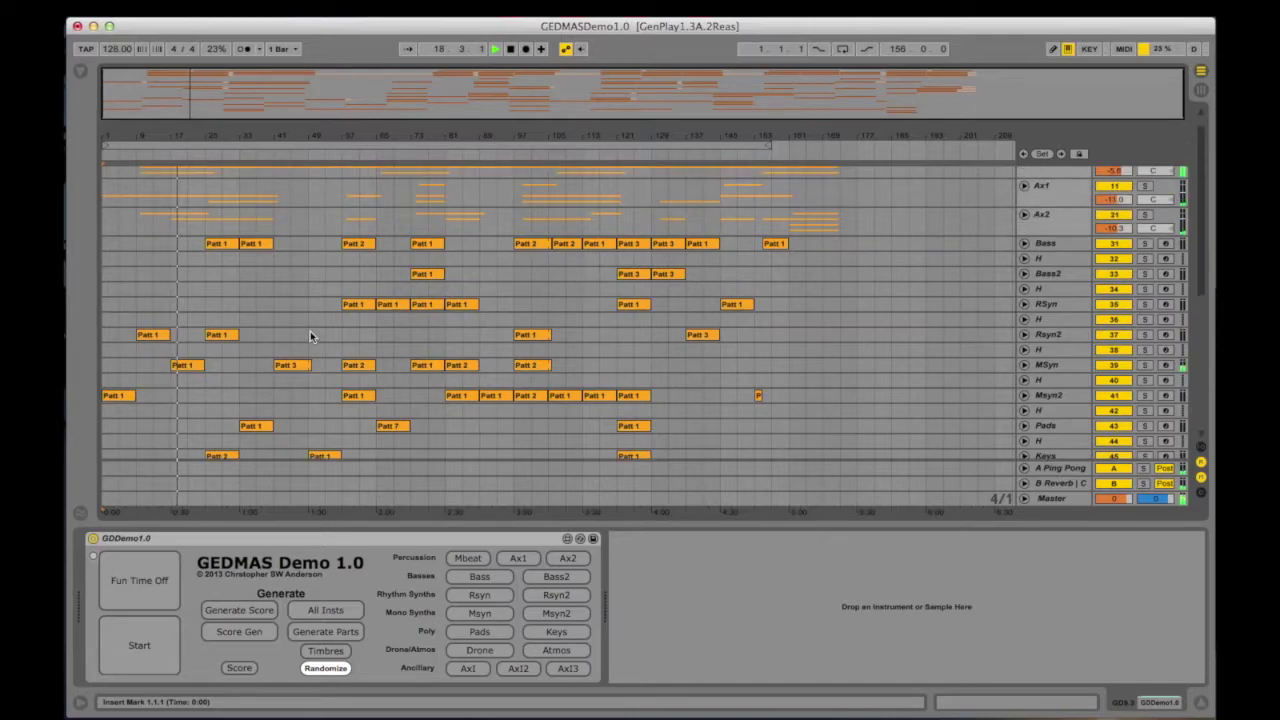